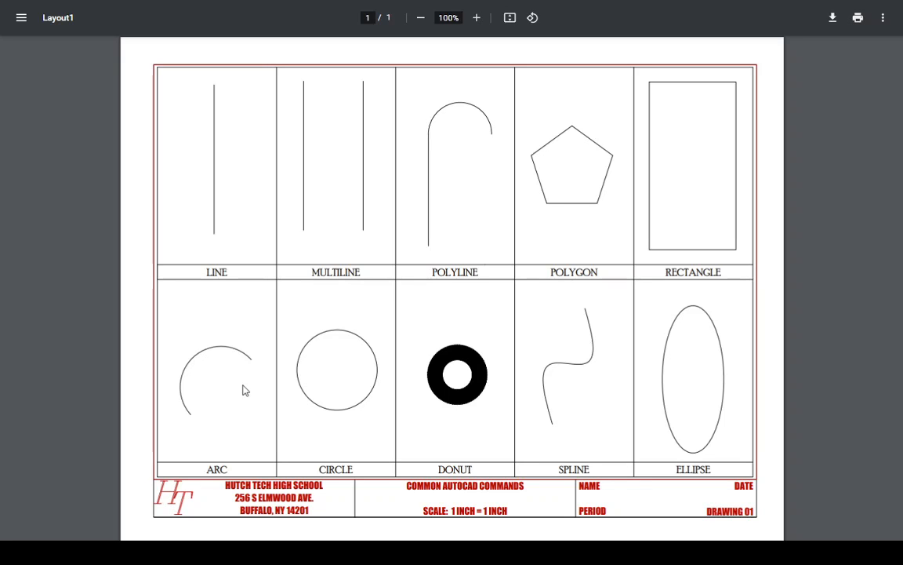
- Examine the assignment page with its attached files alongside the answer PDF of the common commands drawing
key(super+Tab)
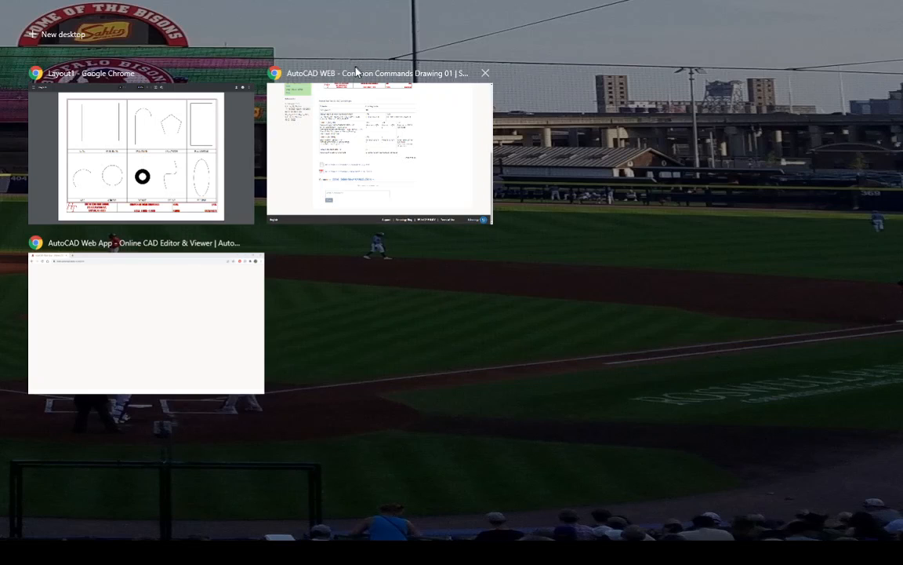
click(357, 72)
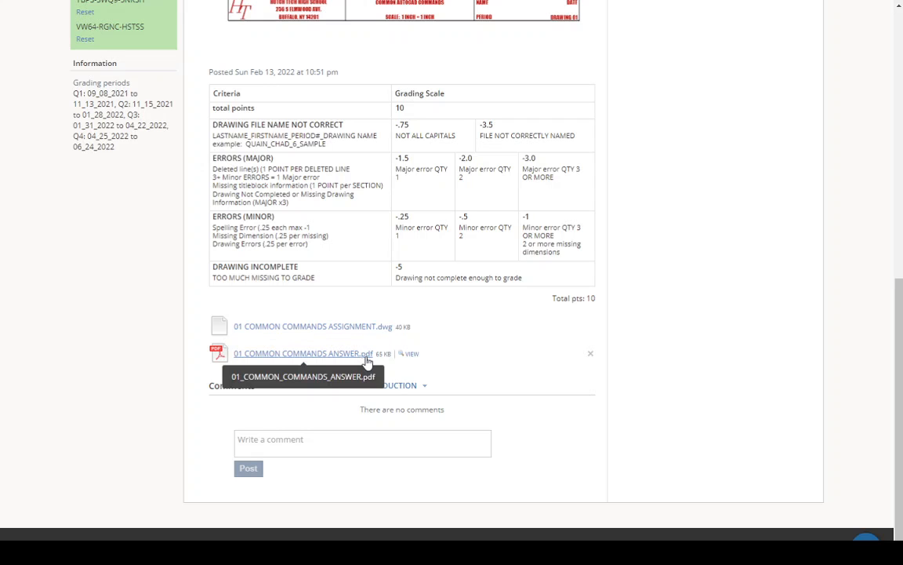
key(super+Tab)
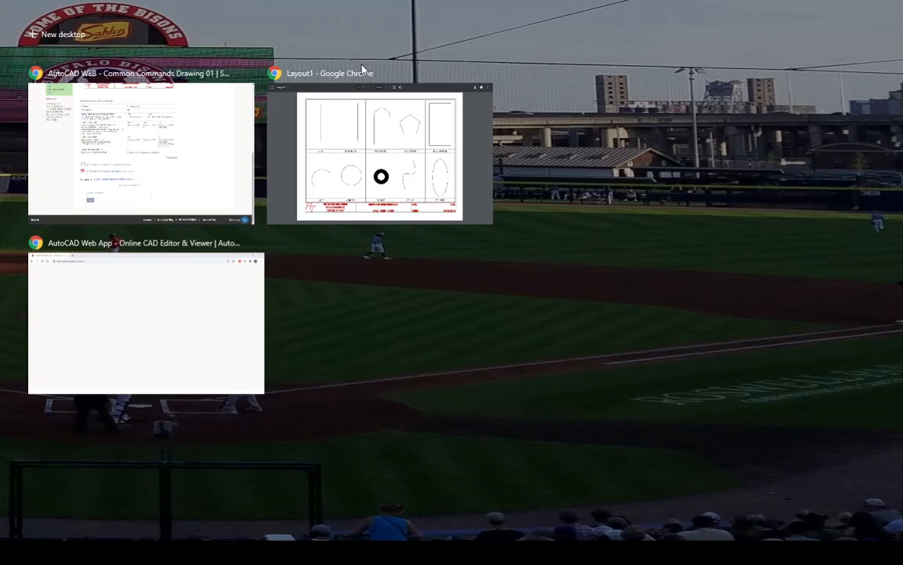
click(329, 73)
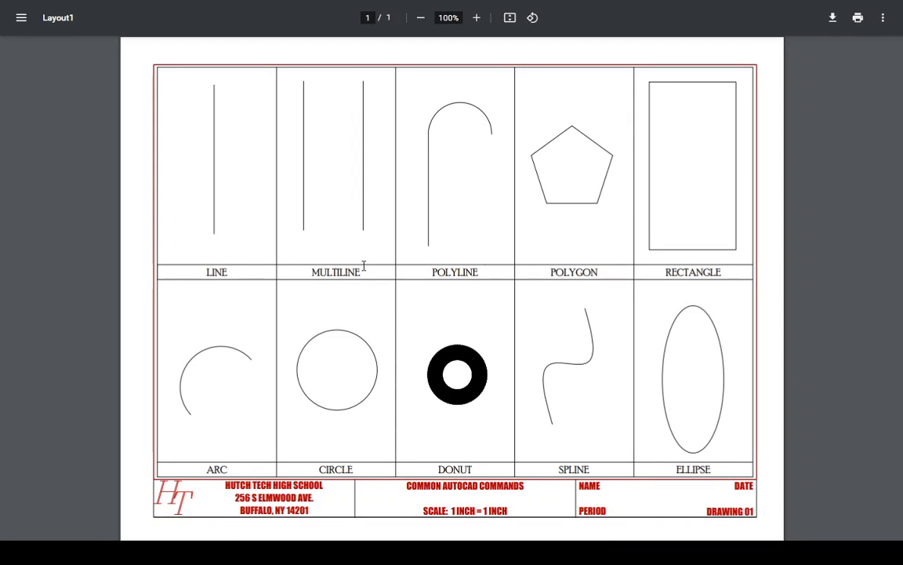
key(super+Tab)
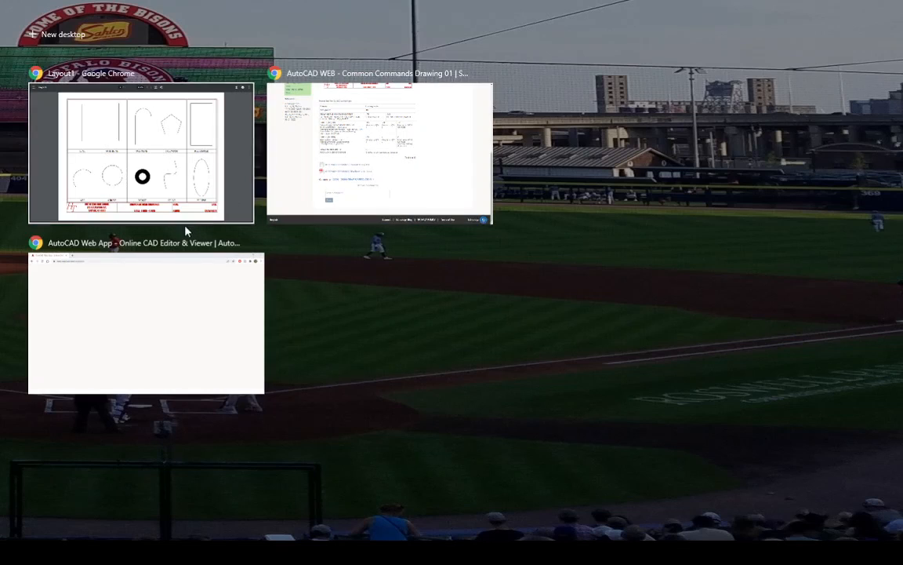
click(303, 75)
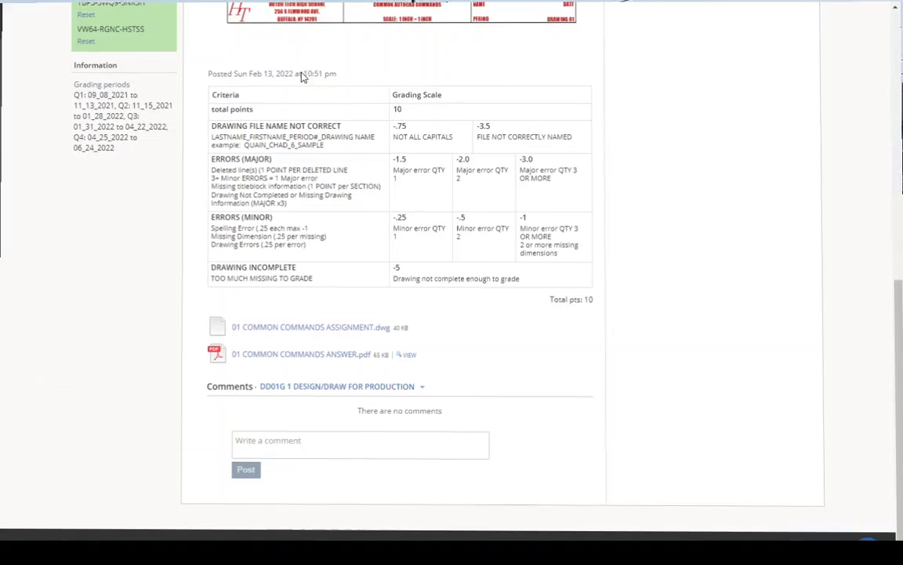
- Switch to the AutoCAD Web App, refresh the file list and open the VIDEO folder
key(super+Tab)
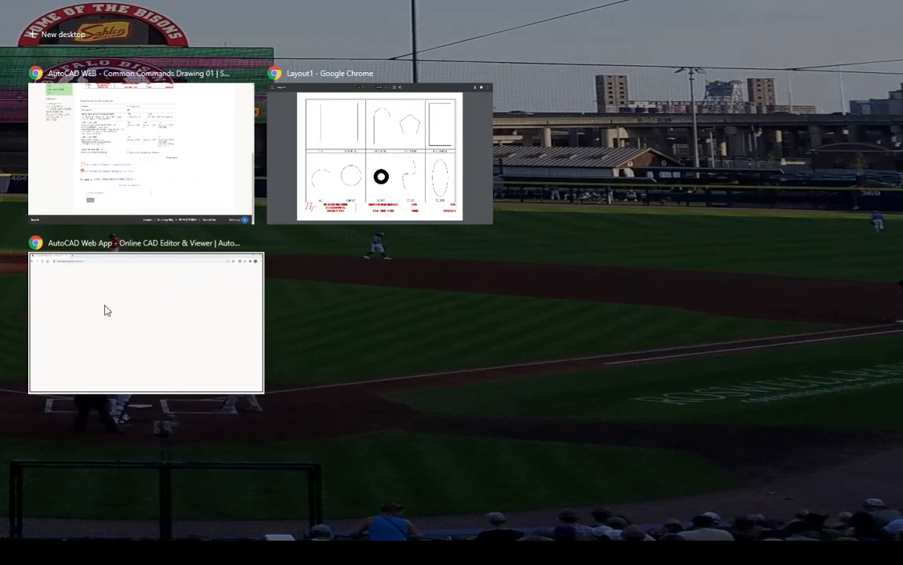
click(99, 250)
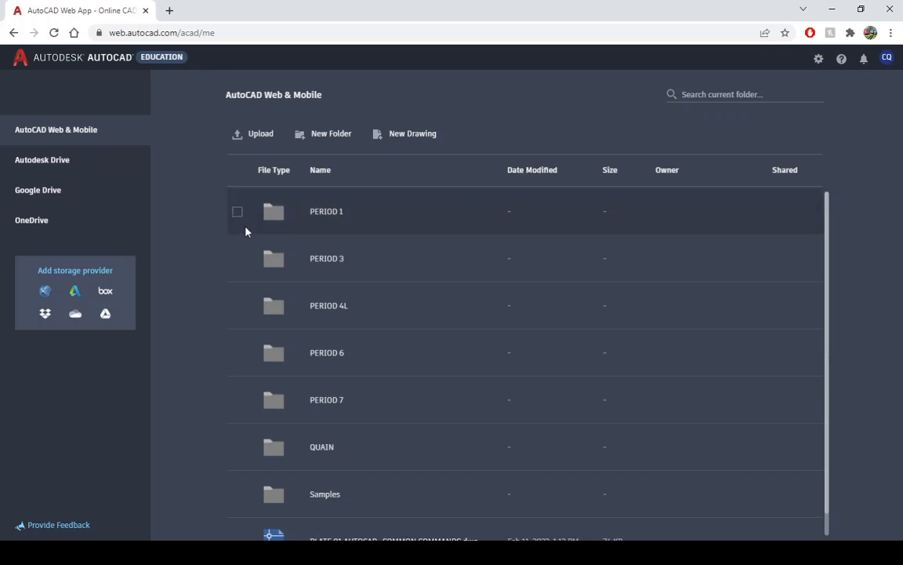
scroll(247, 258, down, 1)
scroll(334, 270, up, 1)
scroll(328, 478, down, 1)
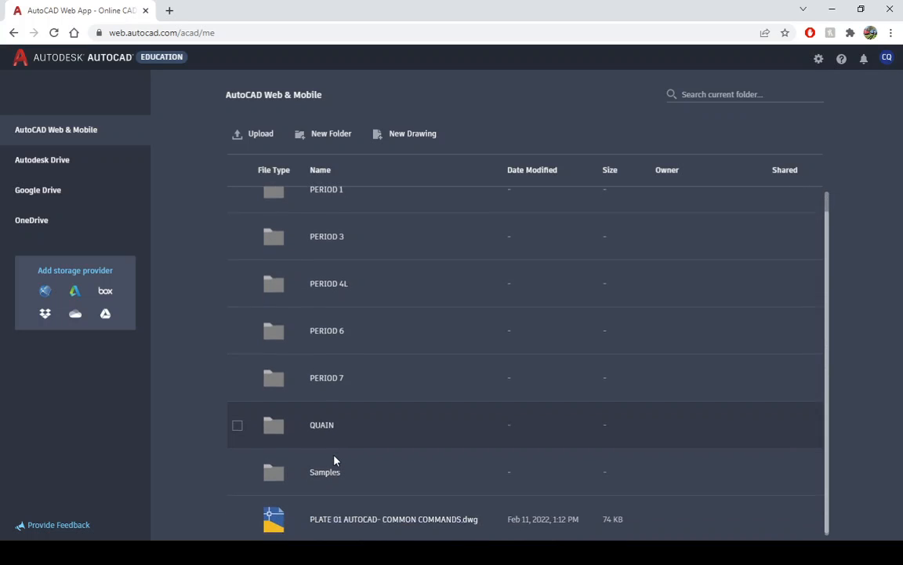
scroll(335, 462, up, 1)
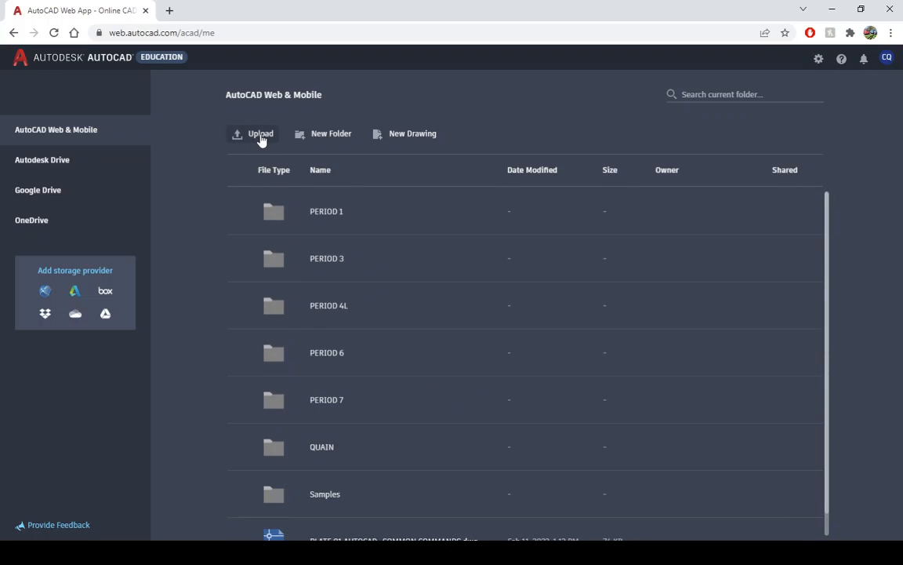
click(53, 33)
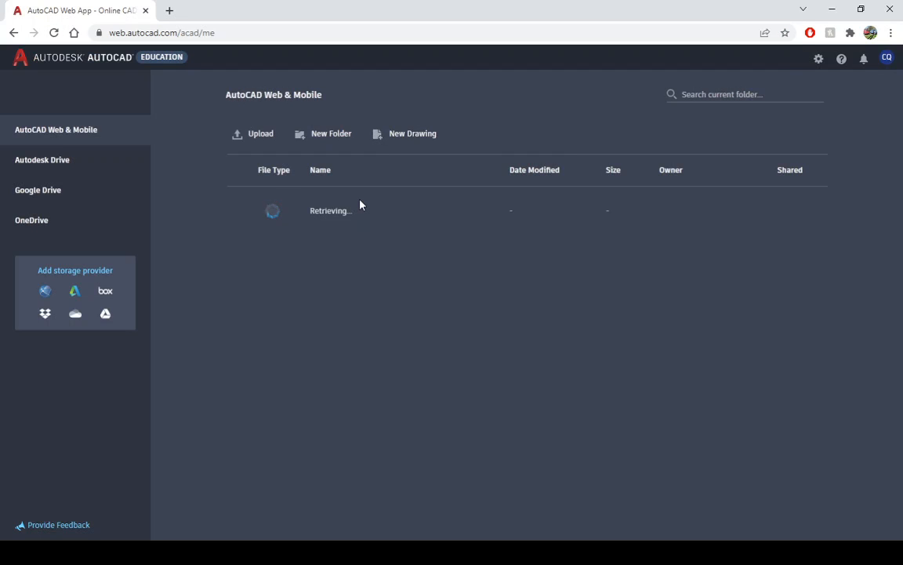
scroll(359, 337, down, 2)
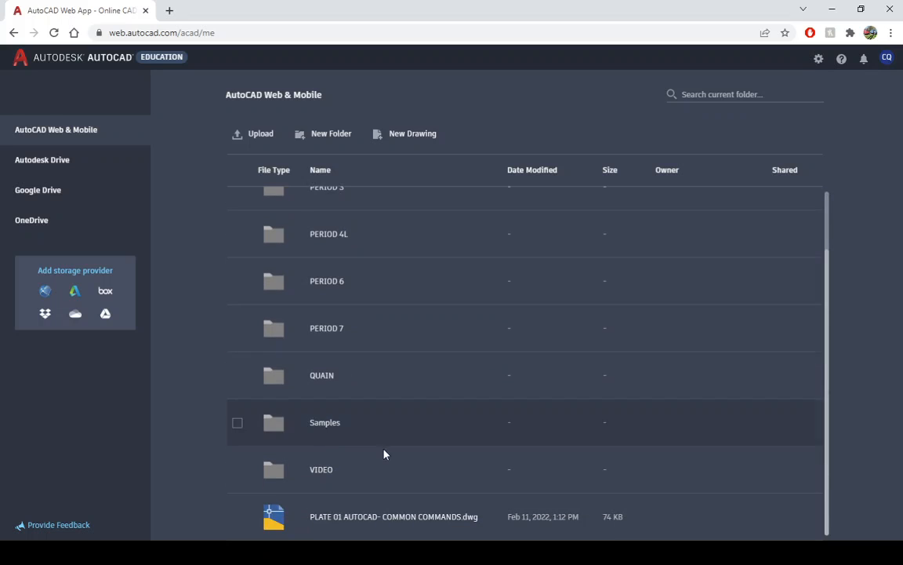
click(318, 476)
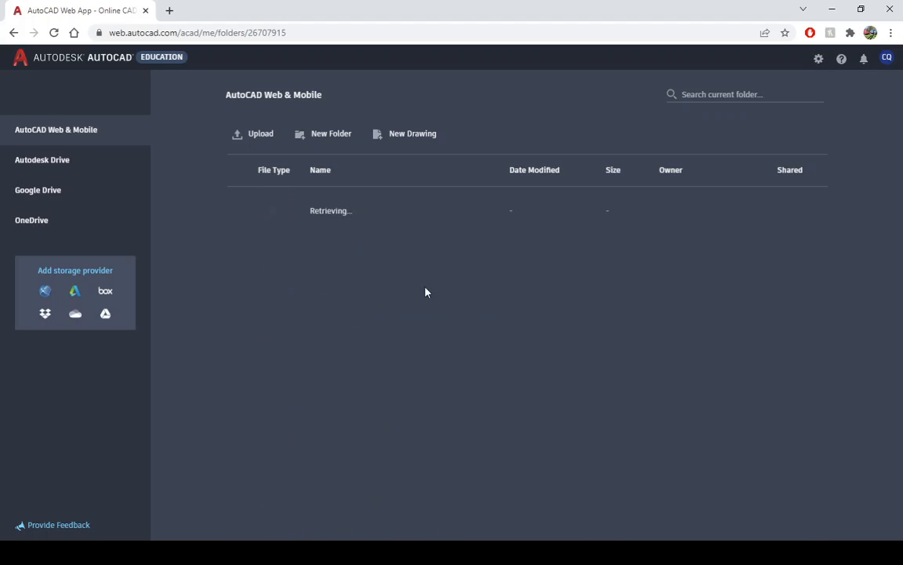
- Upload 01_COMMON_COMMANDS_ASSIGNMENT.dwg from the Downloads folder into the VIDEO folder
click(258, 141)
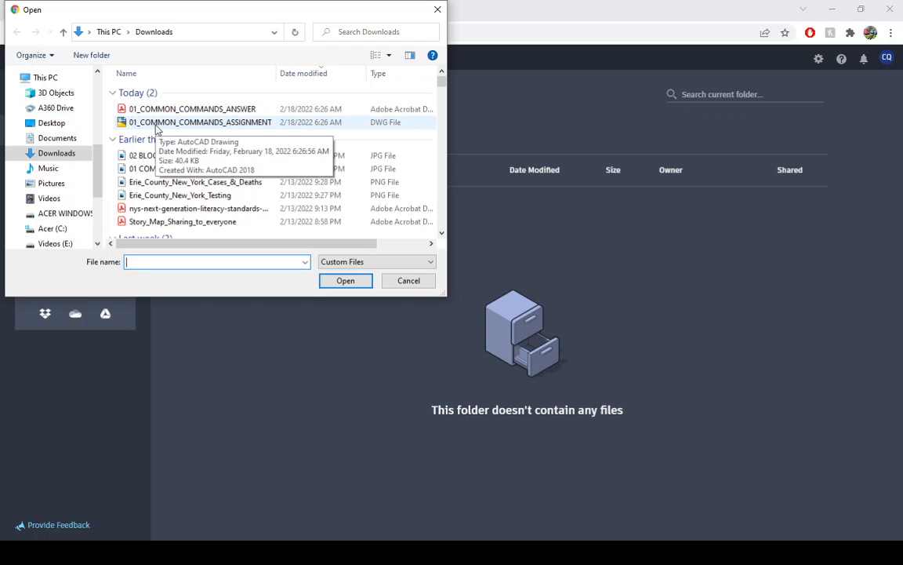
click(156, 123)
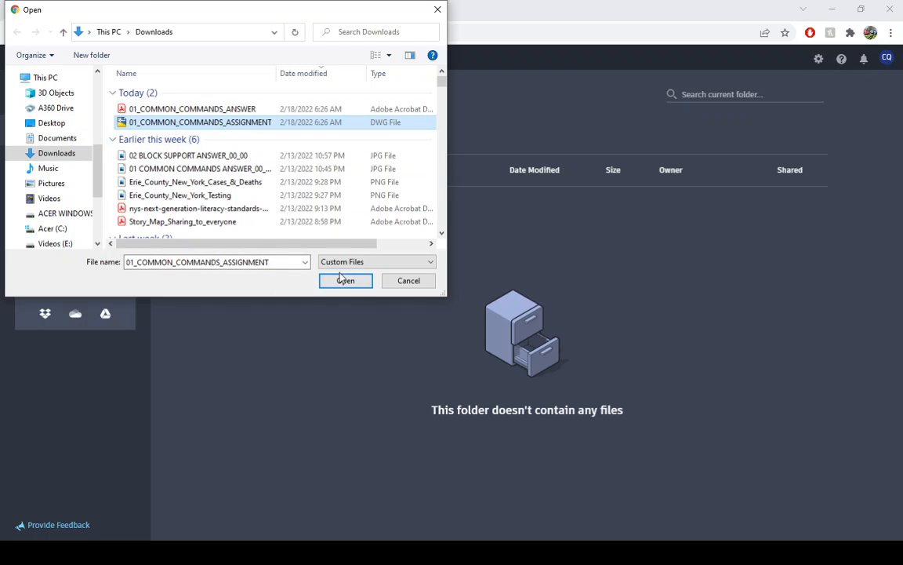
click(343, 280)
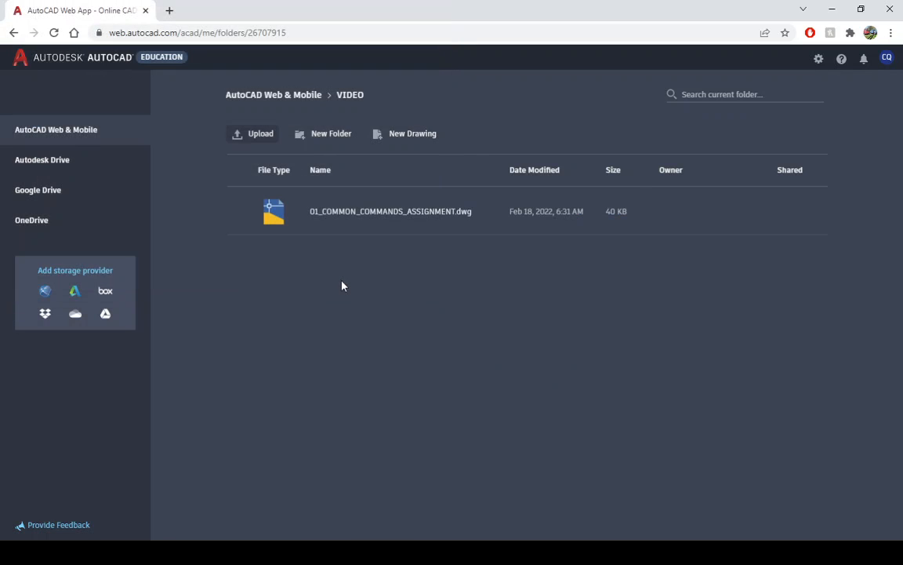
click(352, 219)
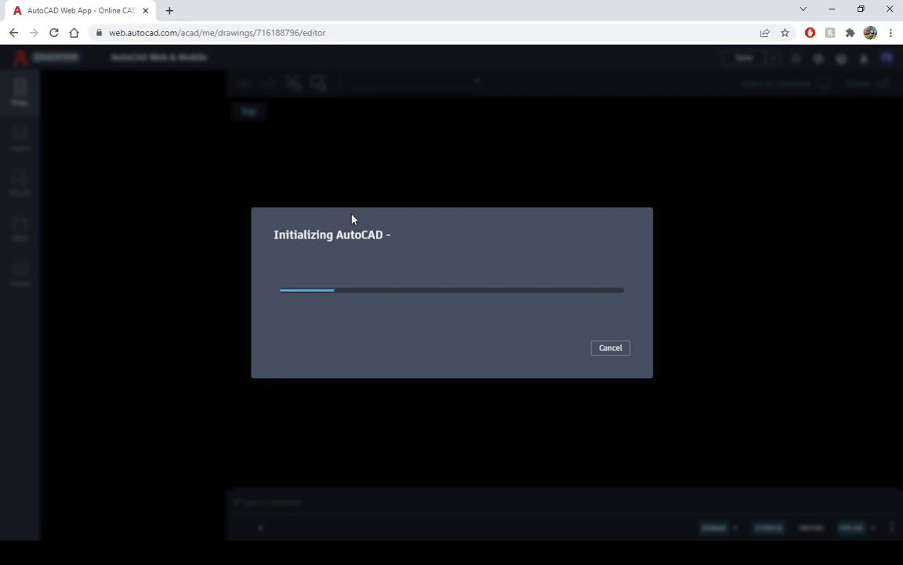
click(621, 358)
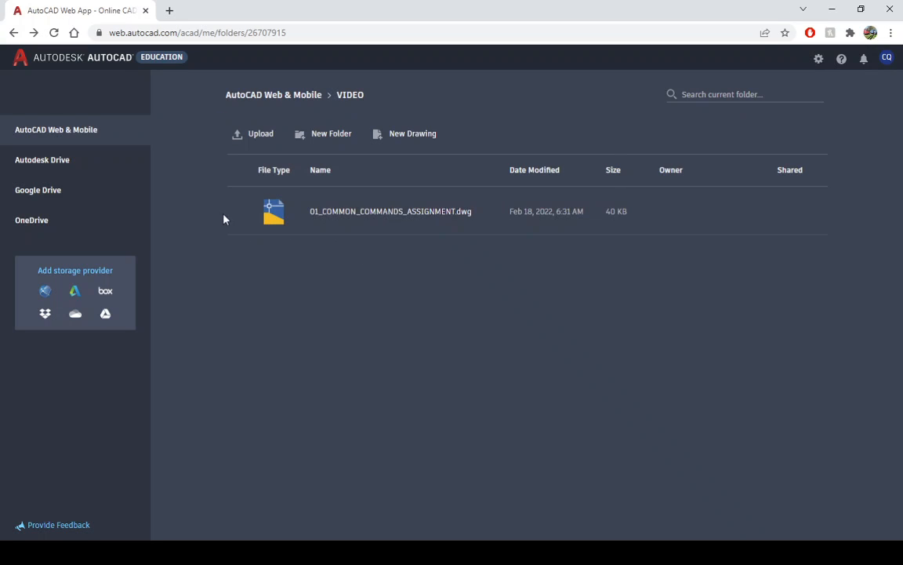
- Rename the uploaded drawing in capitals with the student's last name, first name, 9 and 01, separated by underscores
click(237, 214)
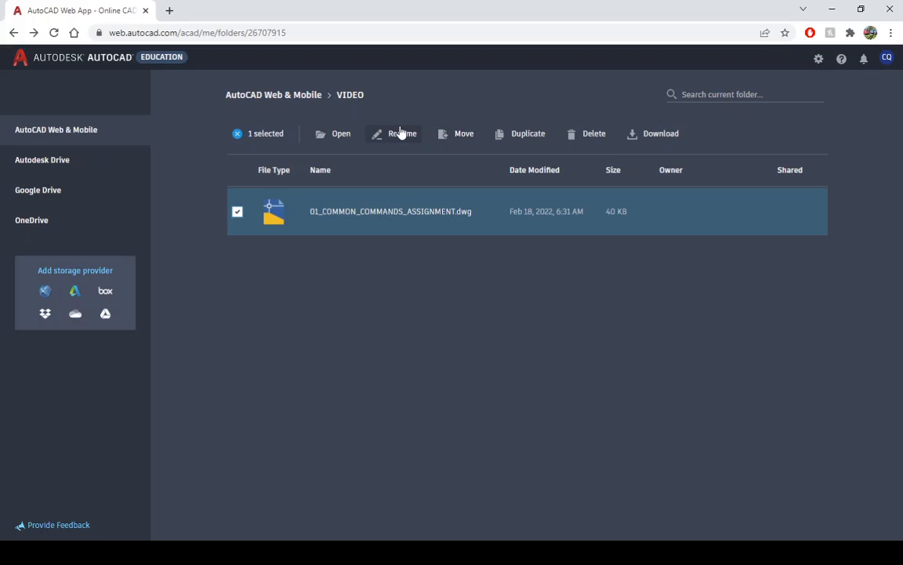
click(401, 133)
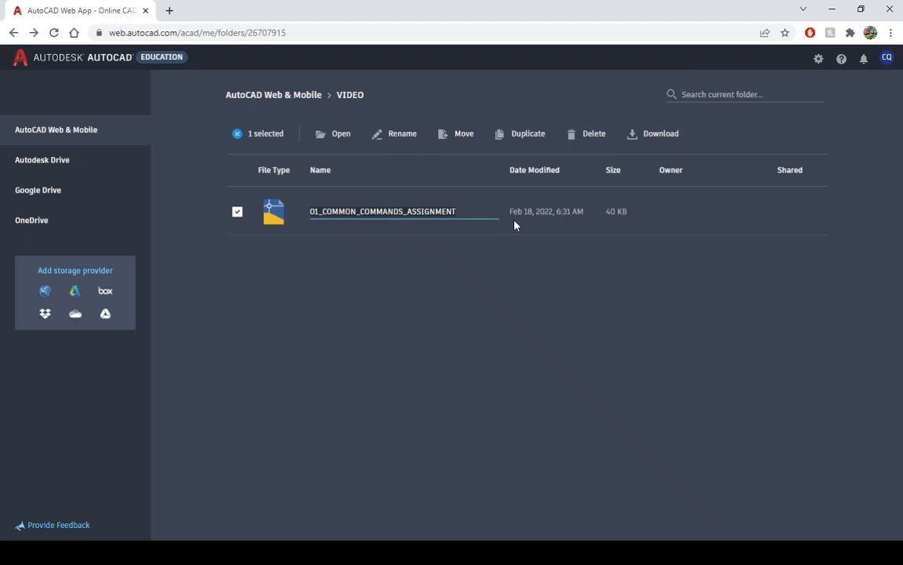
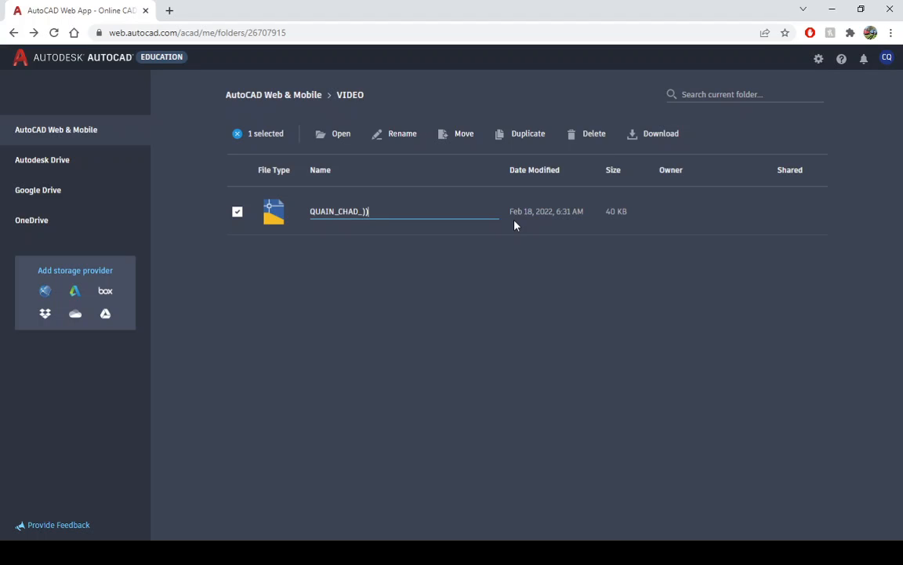
key(Return)
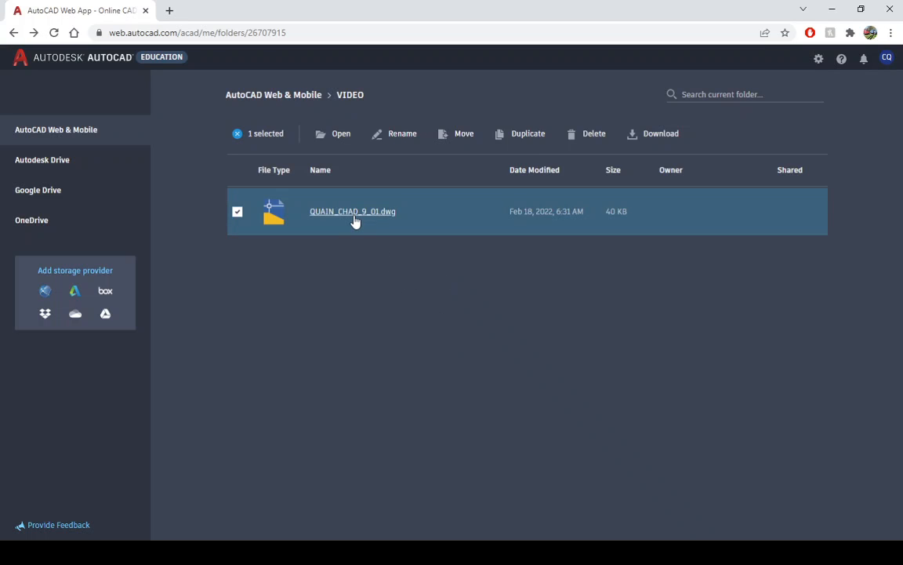
- Open the renamed drawing and fit the whole Layout1 sheet in the view
click(335, 138)
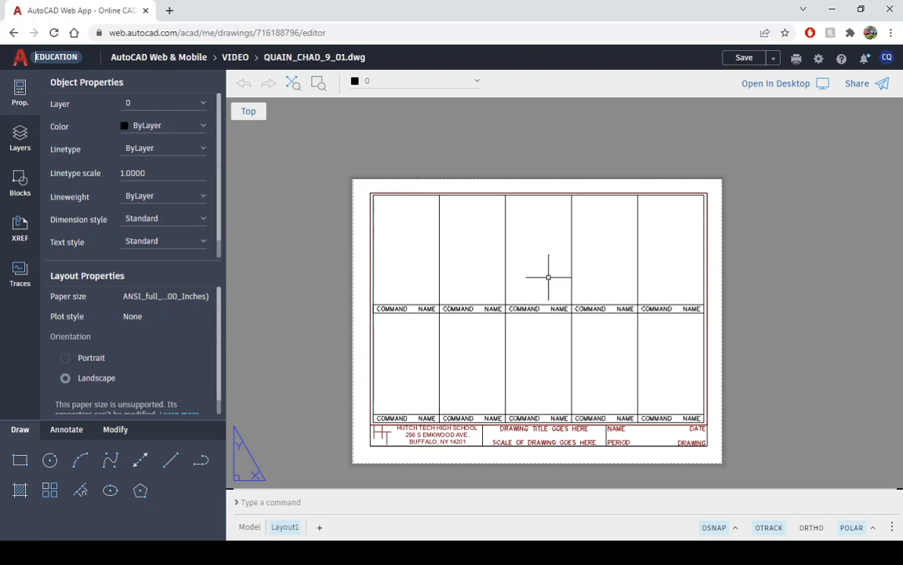
scroll(759, 298, up, 1)
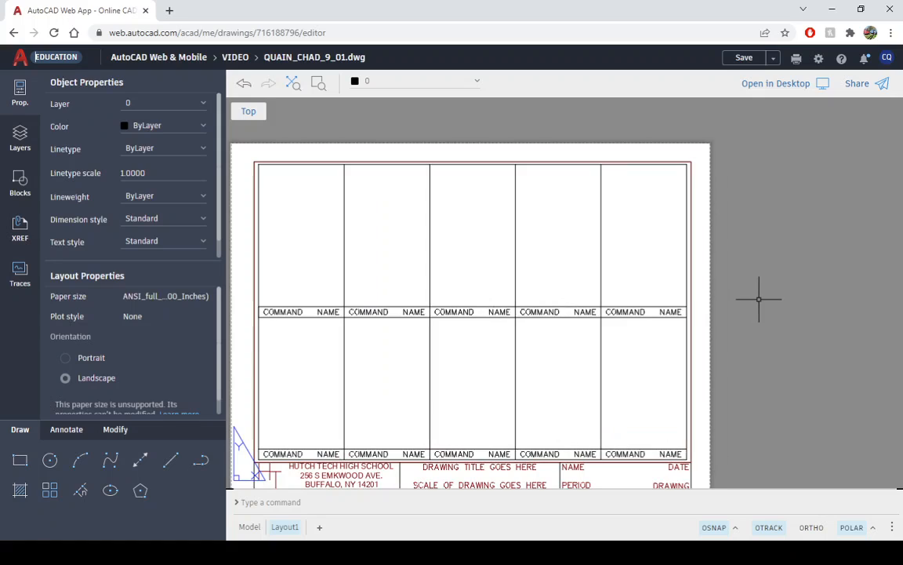
scroll(760, 297, left, 1)
scroll(767, 267, left, 3)
scroll(758, 264, down, 1)
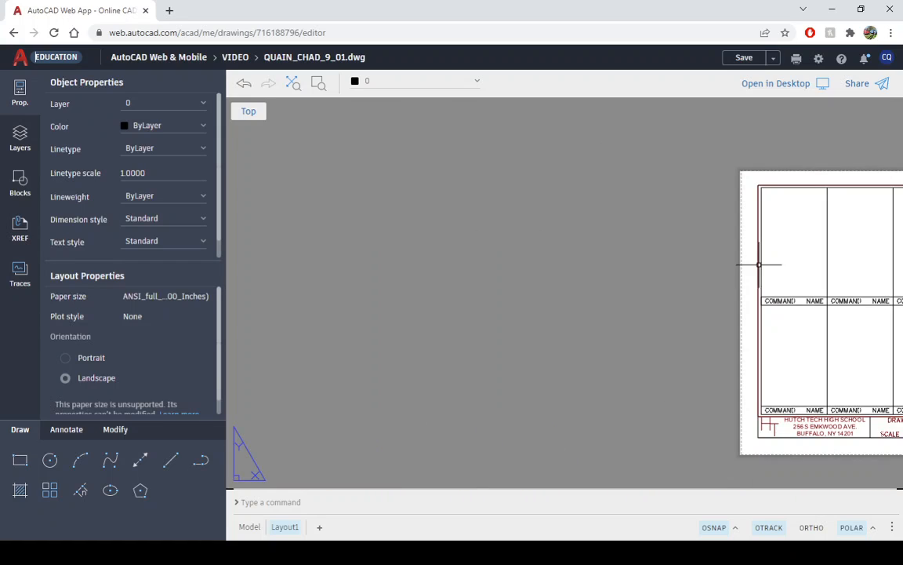
scroll(633, 252, left, 1)
scroll(632, 251, left, 1)
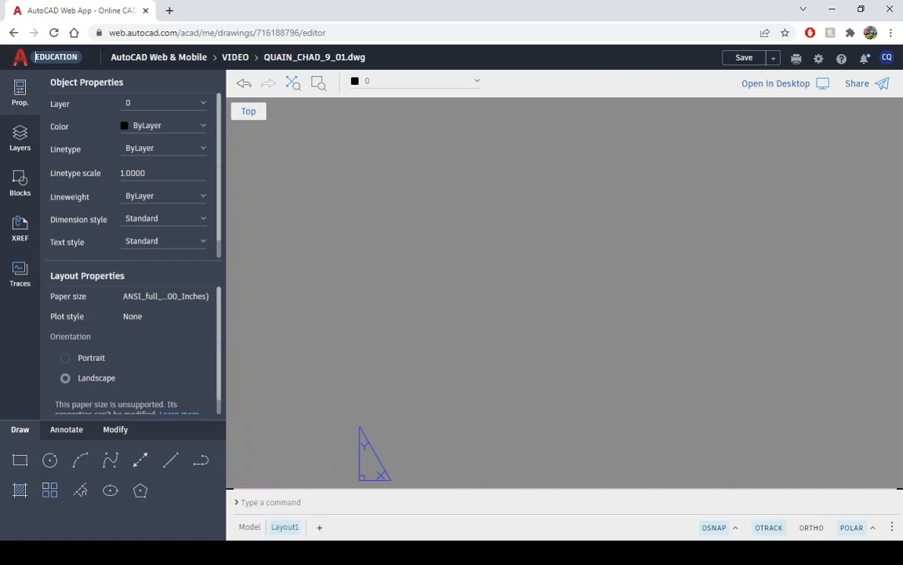
click(292, 85)
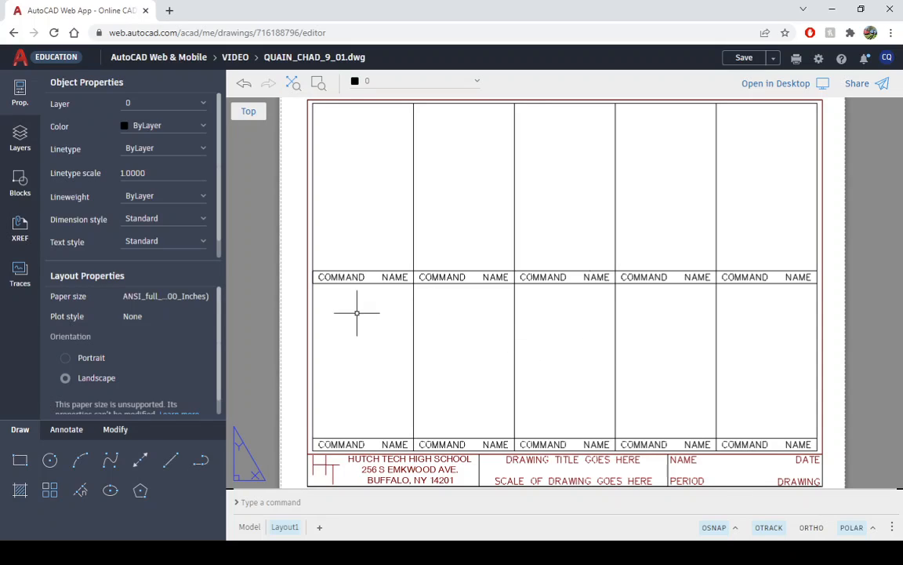
- Switch to model space and change the first COMMAND NAME label in the upper row to LINE
click(247, 527)
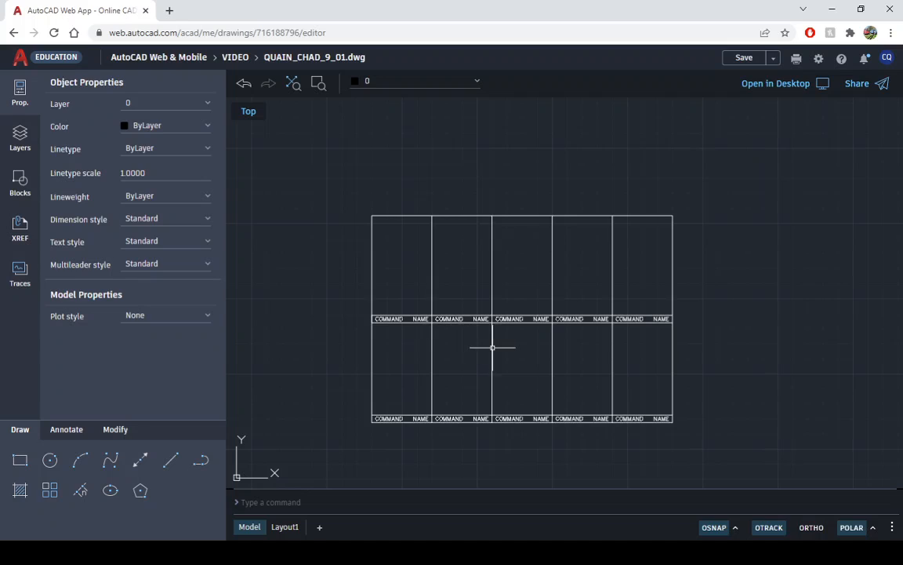
scroll(493, 347, up, 3)
scroll(493, 348, up, 1)
scroll(493, 347, down, 1)
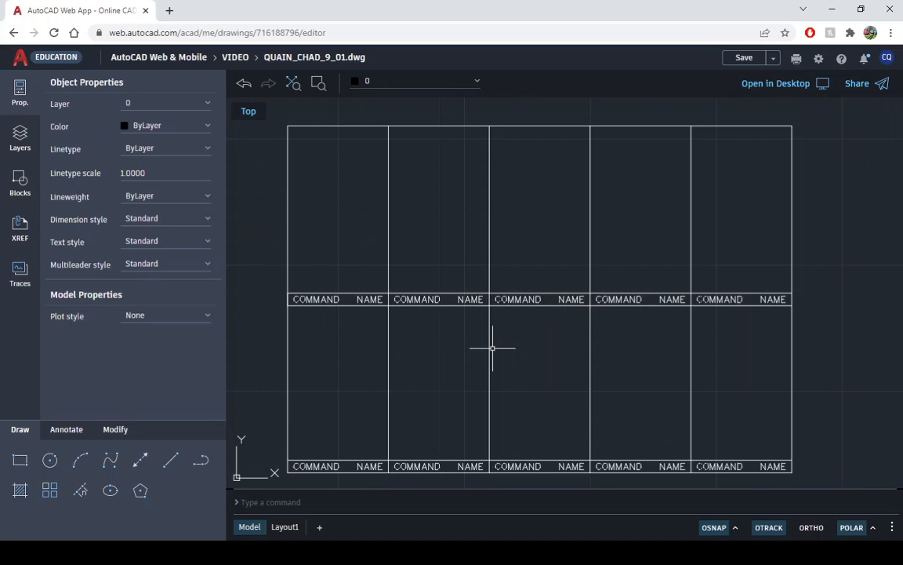
double_click(314, 299)
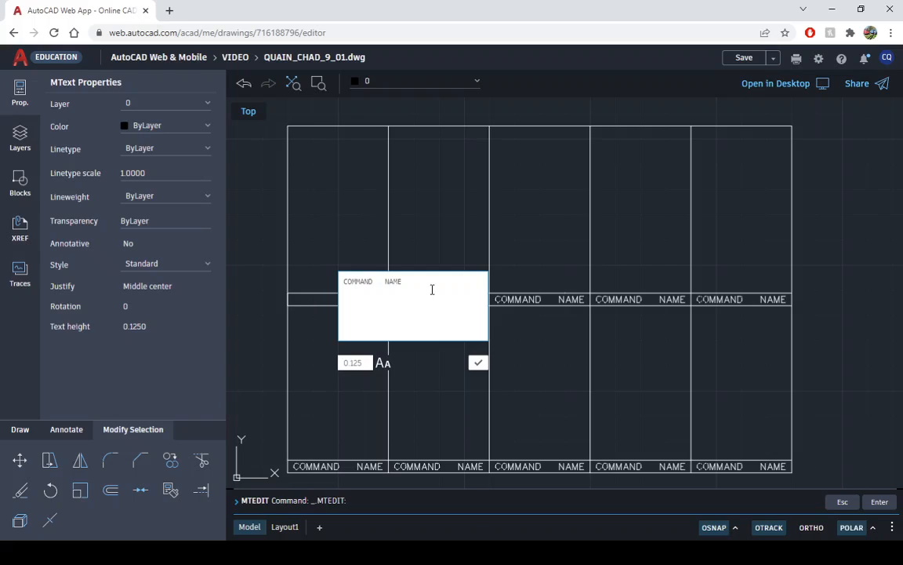
text(1in)
click(479, 363)
click(439, 299)
click(439, 299)
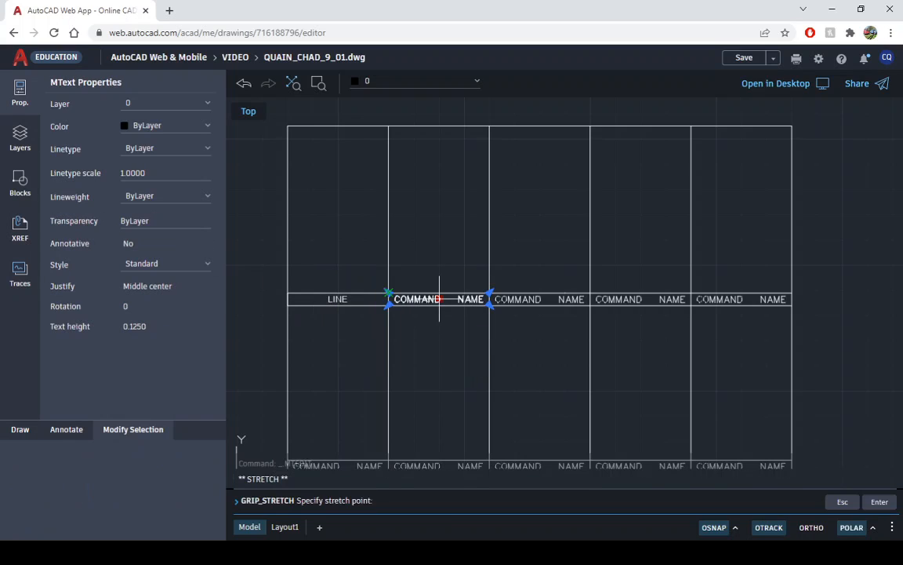
click(391, 293)
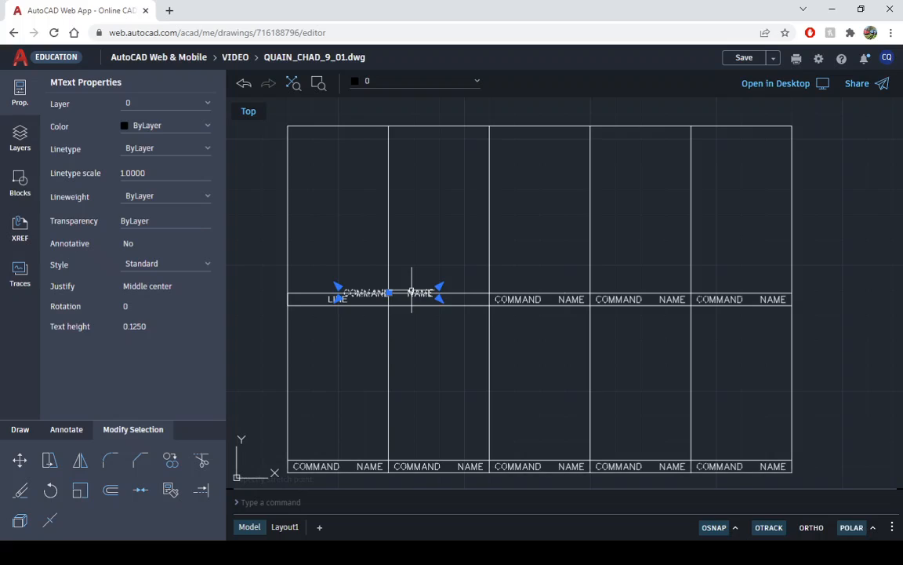
click(245, 84)
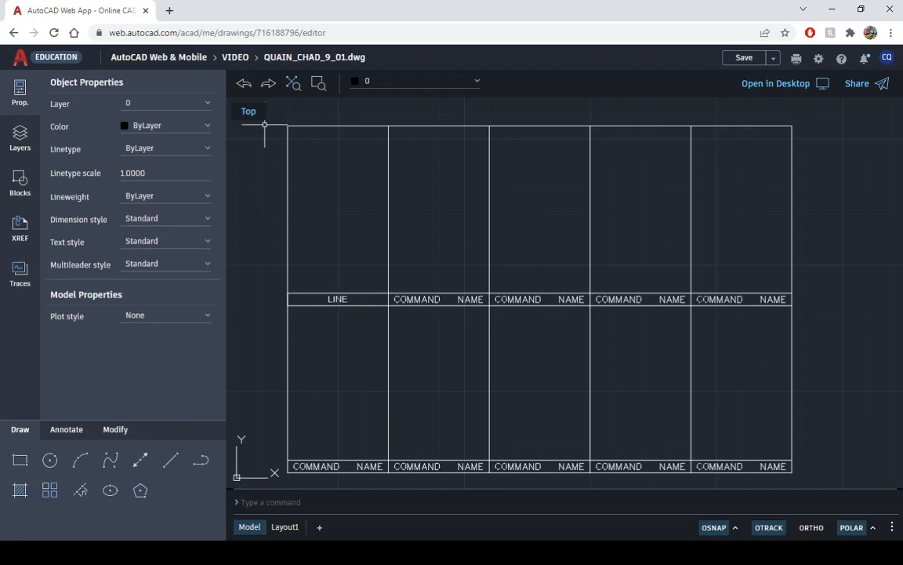
- Change the second COMMAND NAME label in the upper row to MULTILINE
double_click(419, 300)
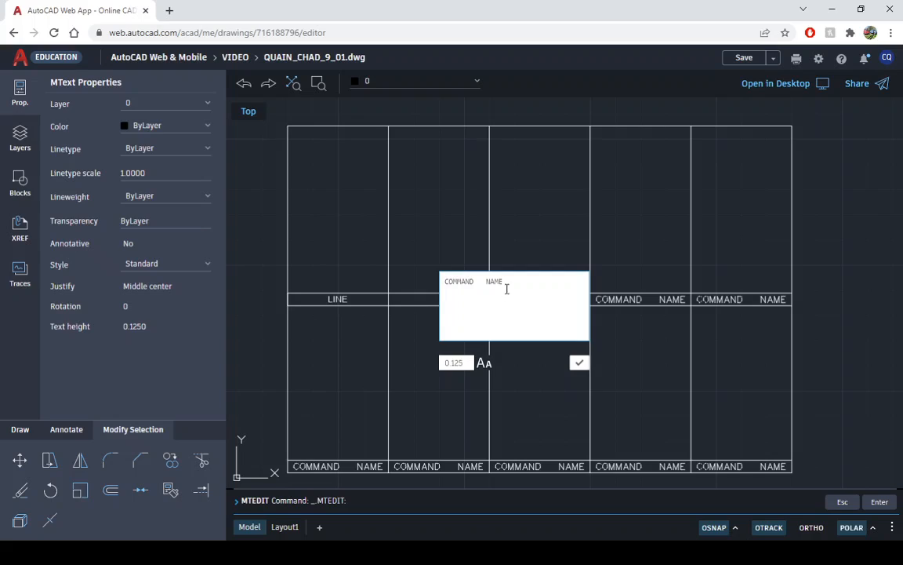
drag(507, 289, 333, 259)
text(arc)
key(BackSpace)
key(BackSpace)
key(BackSpace)
text(MULTILIN)
click(578, 365)
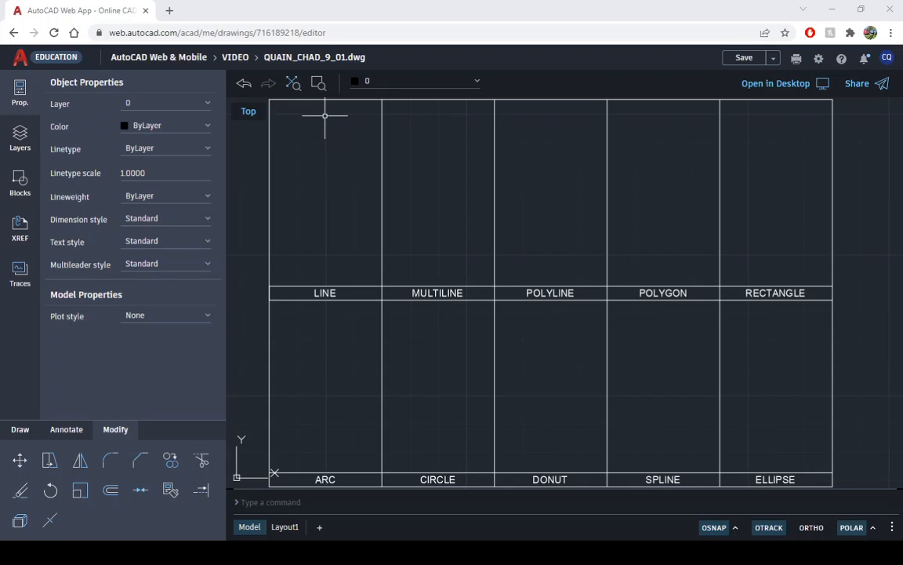
- Display the drawing tools, and hide and reshow the object properties beside the drawing
click(21, 431)
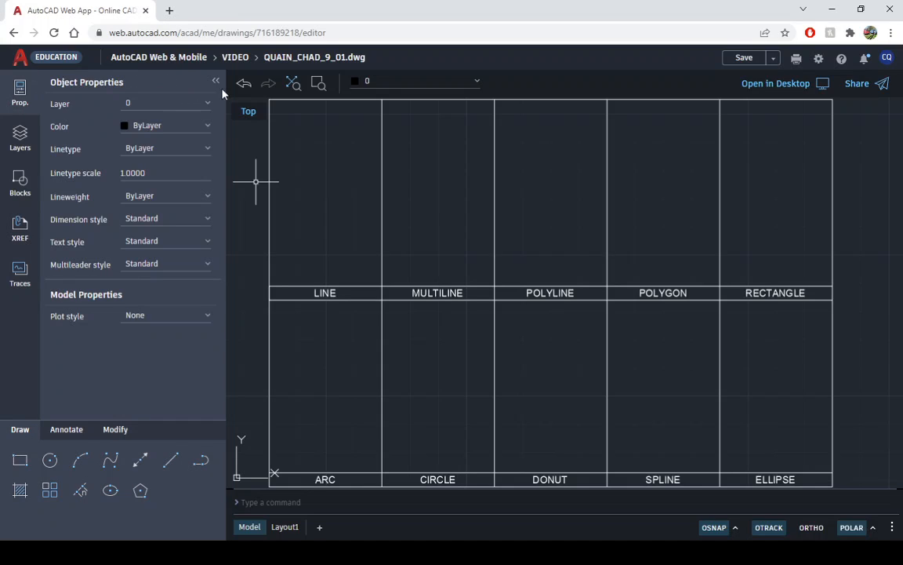
click(19, 104)
click(20, 104)
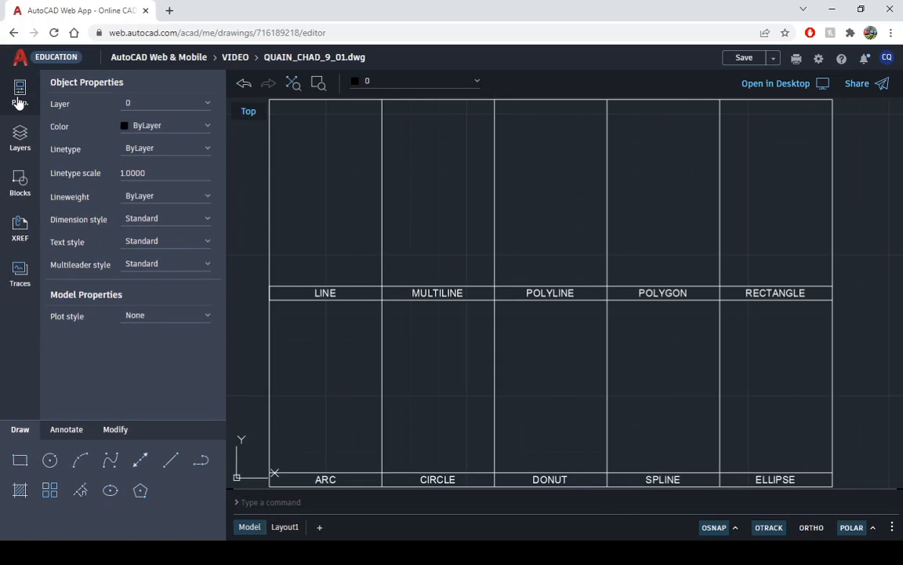
click(20, 104)
click(20, 104)
click(19, 104)
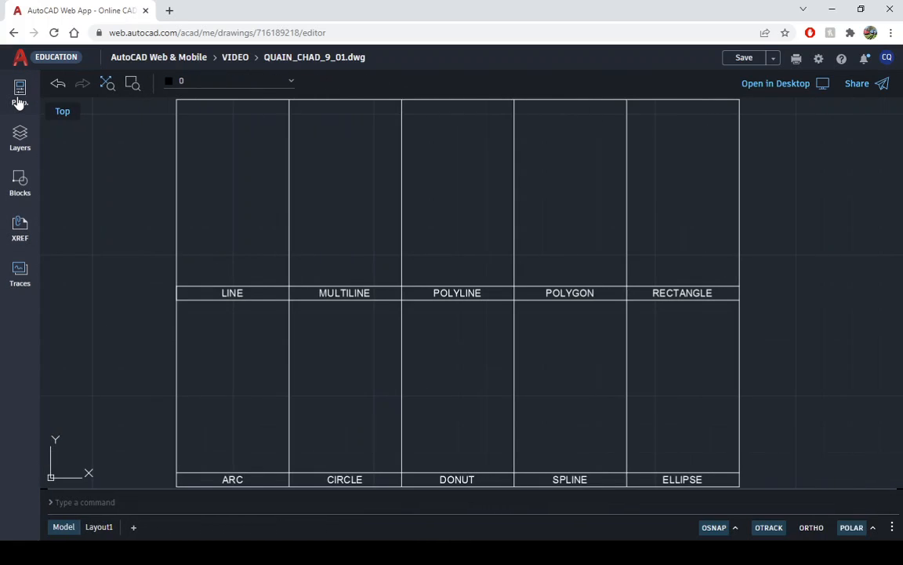
click(20, 102)
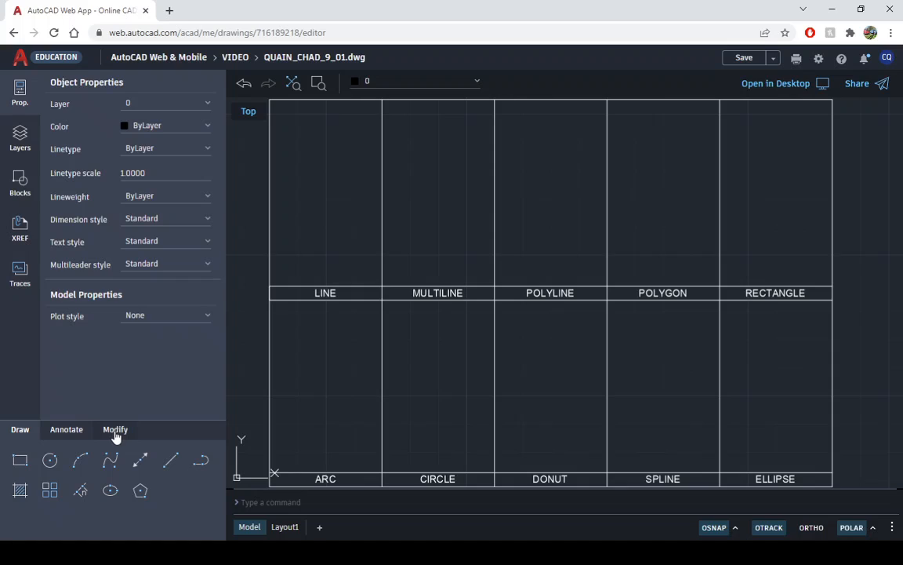
- With ortho on, draw a vertical line 2.5 units long downward from near the top centre of the LINE cell
click(170, 467)
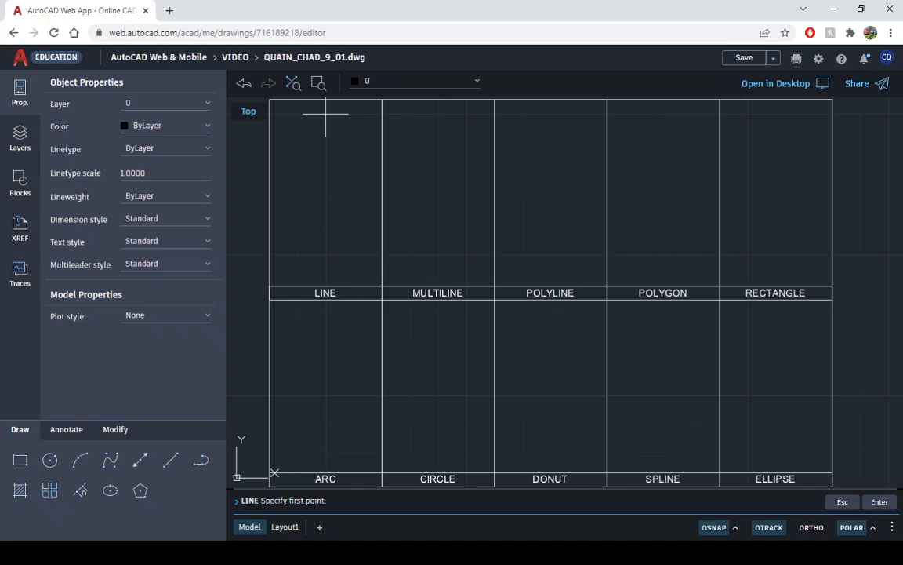
click(326, 114)
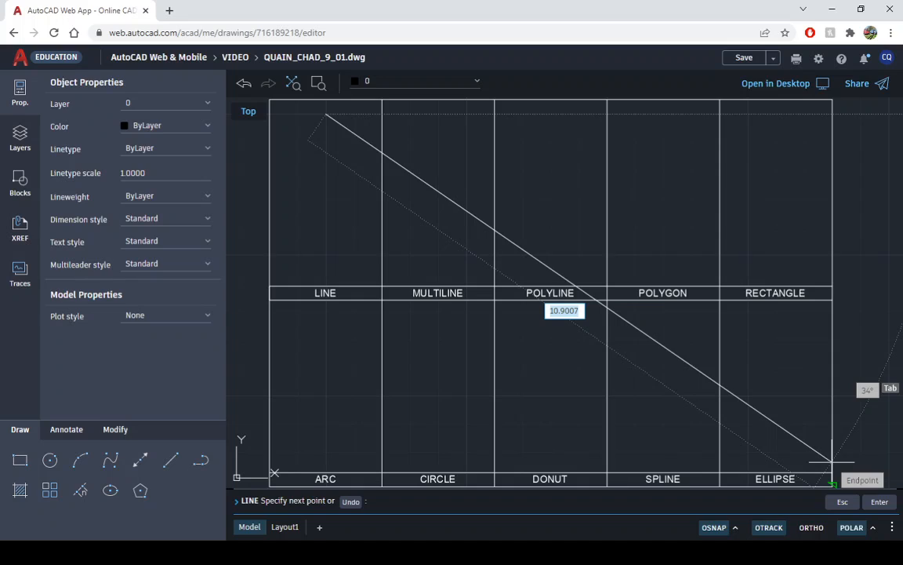
click(812, 527)
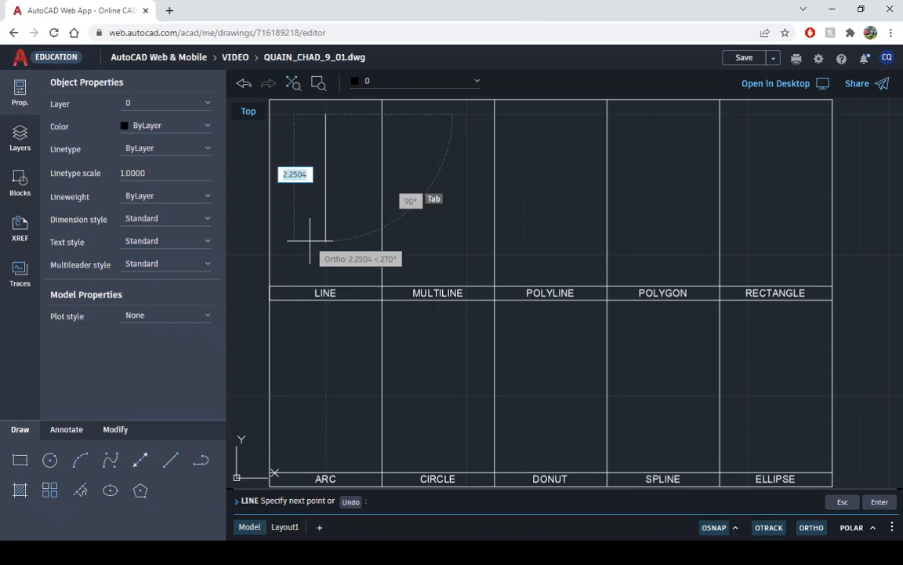
text(2.5)
key(Return)
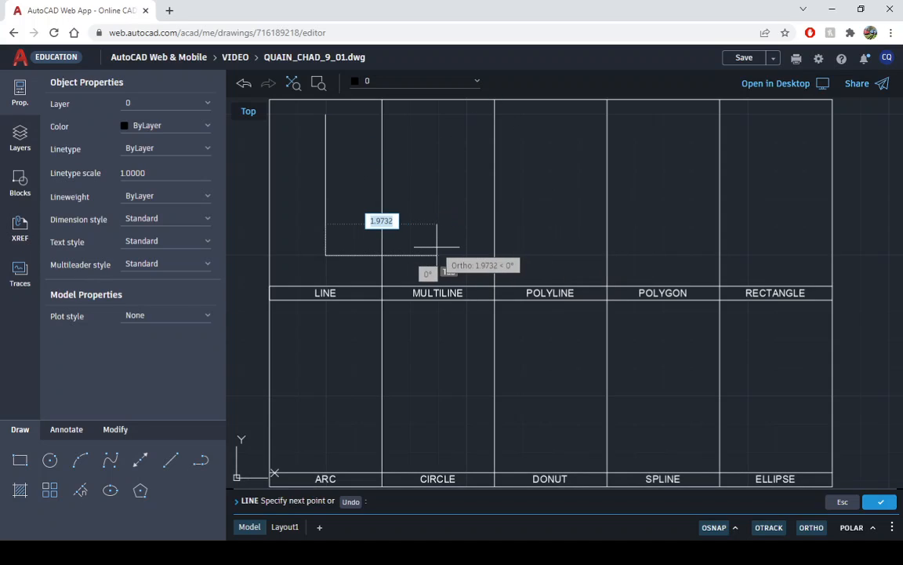
key(Escape)
key(Escape)
key(Escape)
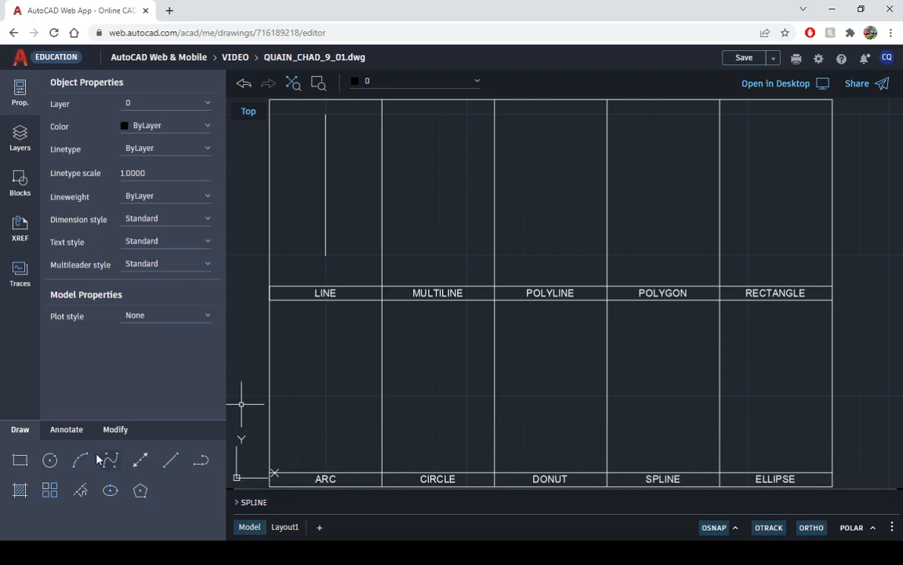
- Draw a rectangle 1 unit wide and 2.5 units high in the MULTILINE cell, aligned with both ends of the existing line
click(22, 461)
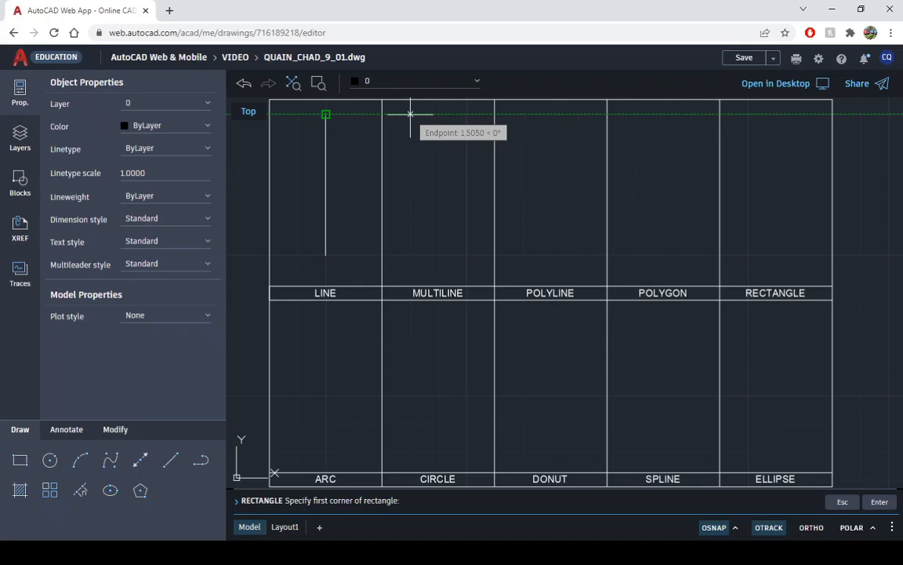
click(410, 114)
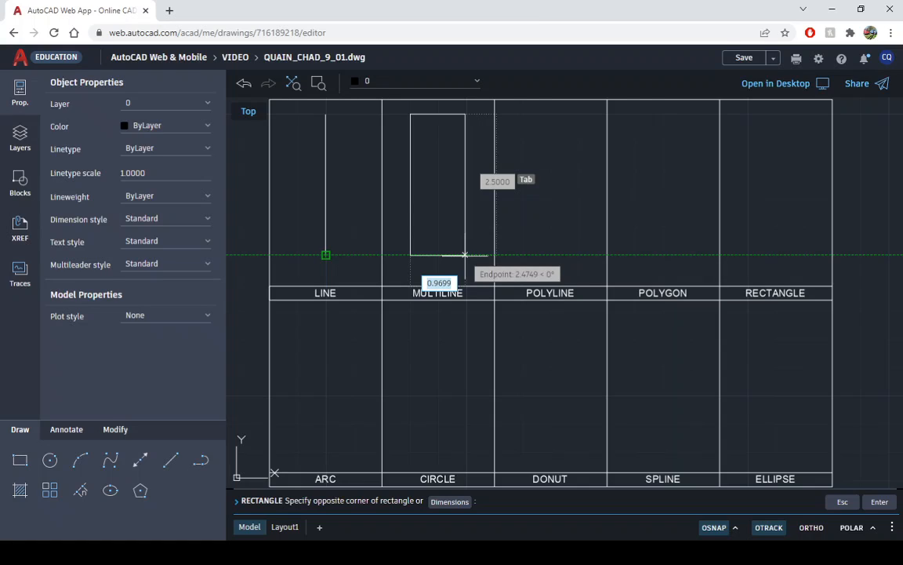
text(1)
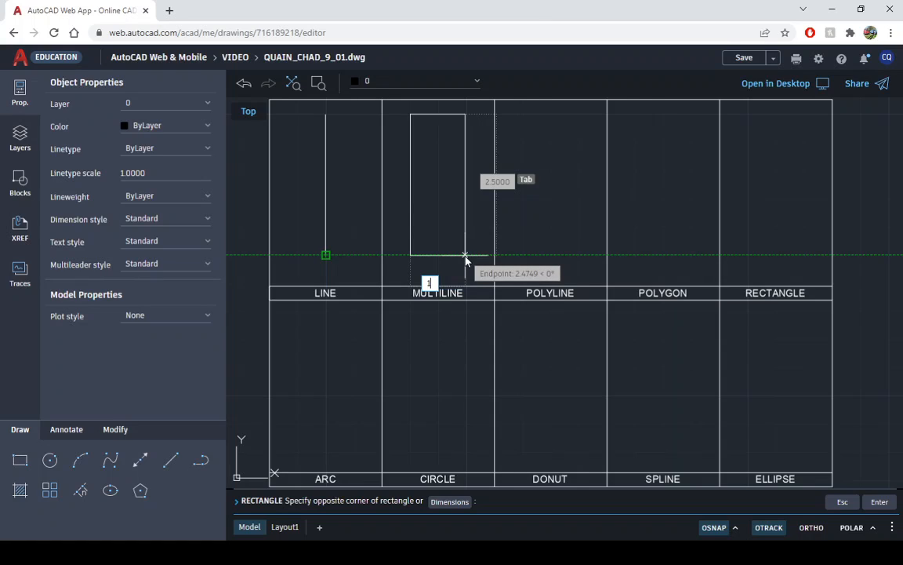
key(Return)
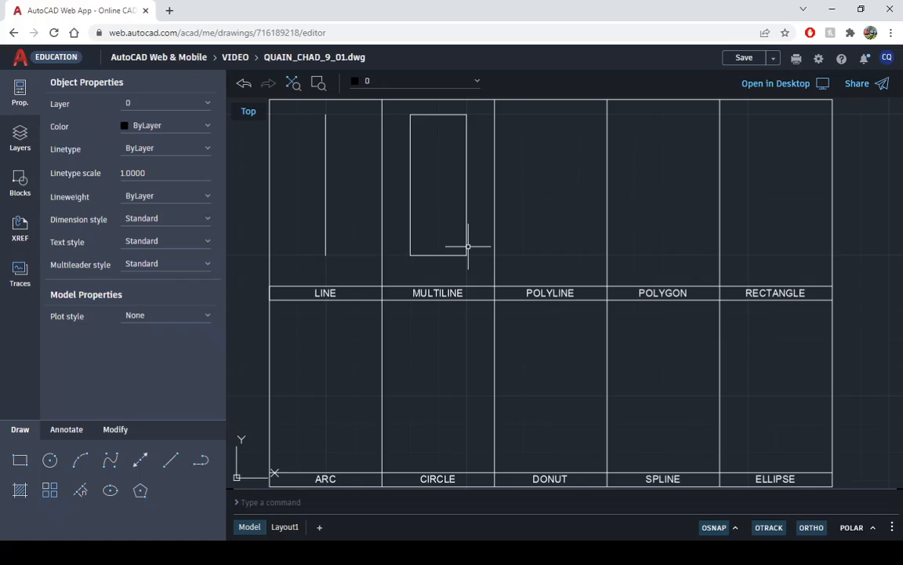
click(140, 491)
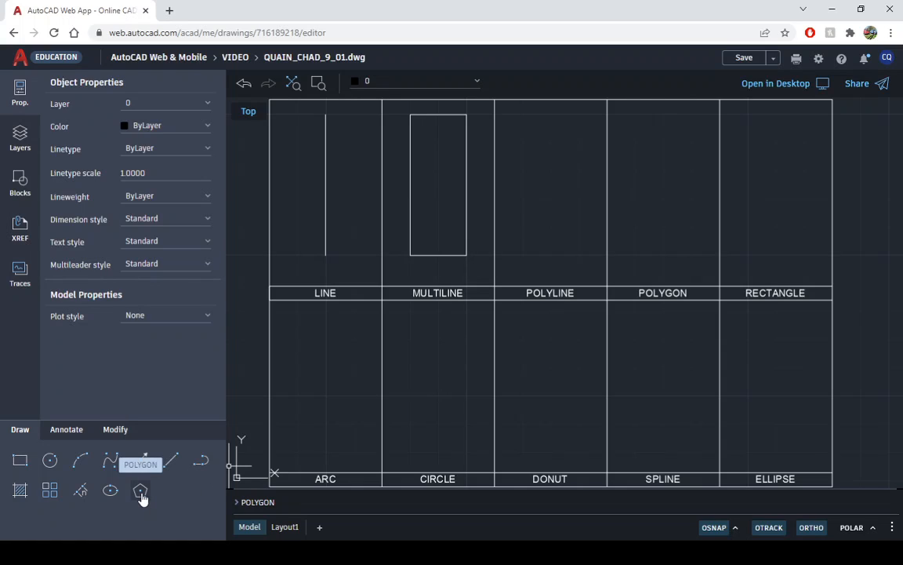
click(171, 460)
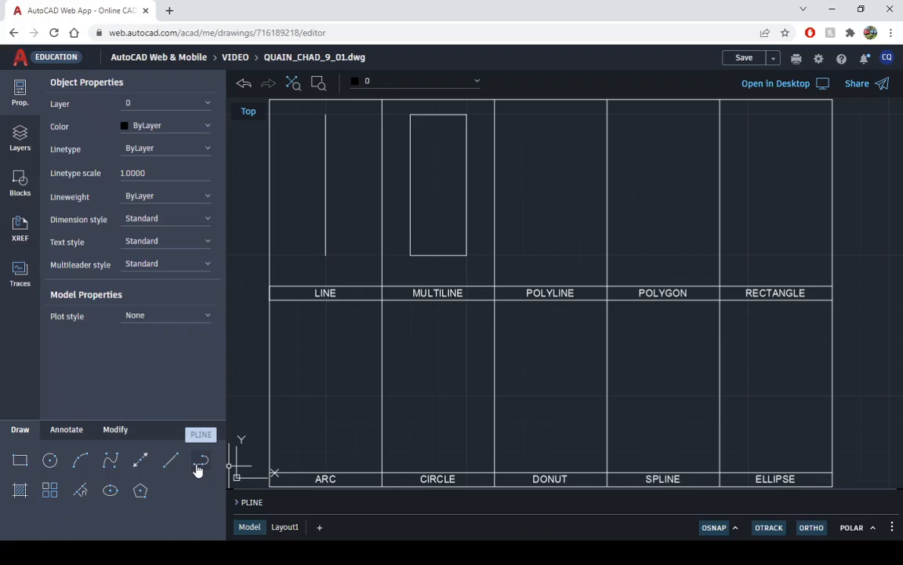
- Explode the rectangle in the MULTILINE cell and delete its bottom and top edges
click(446, 254)
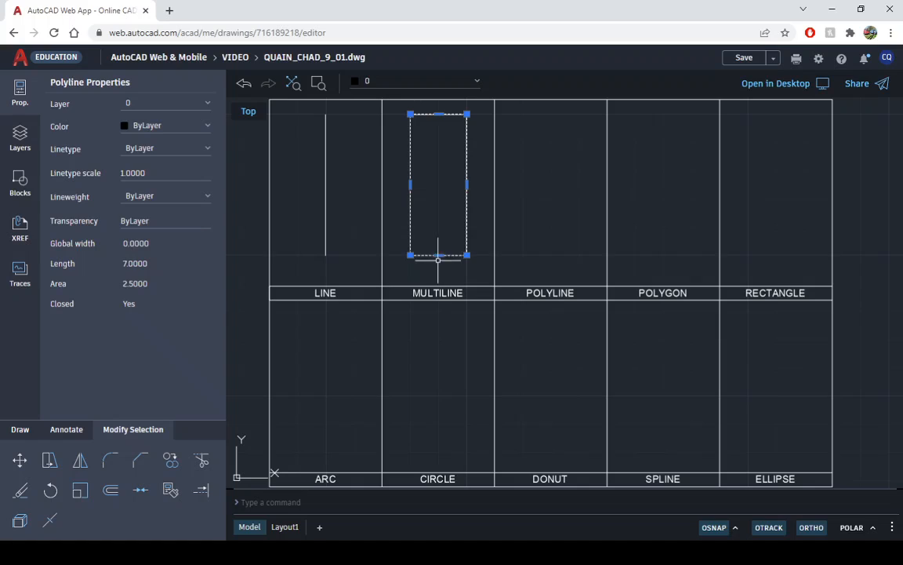
click(20, 522)
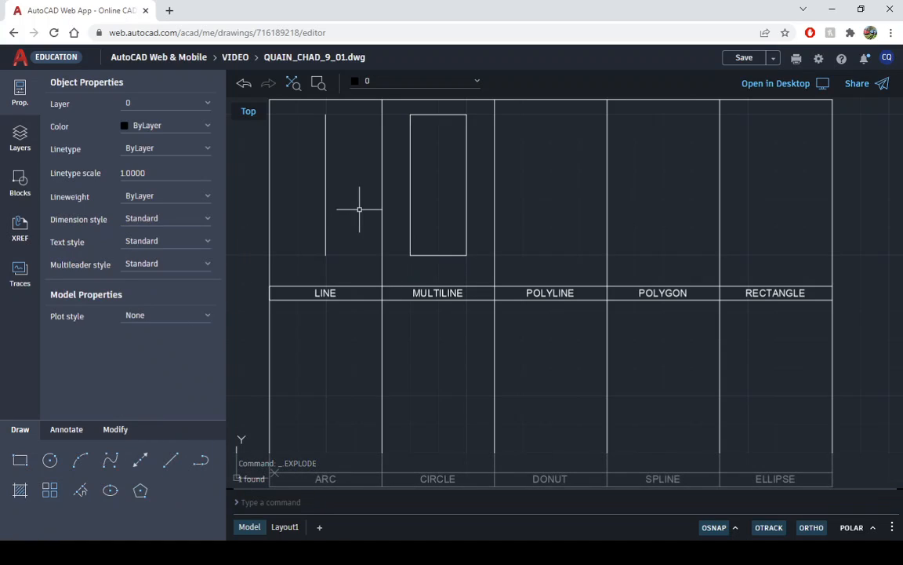
click(441, 255)
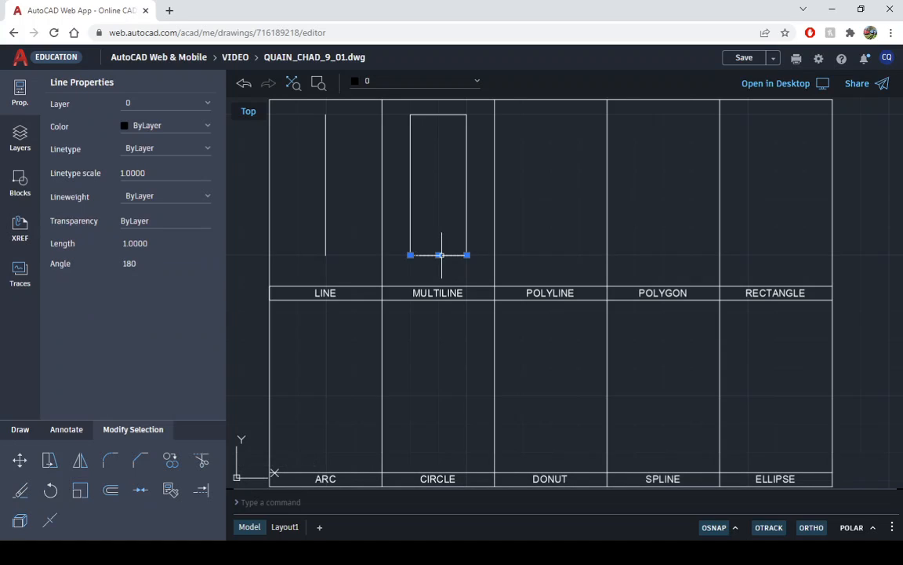
key(Delete)
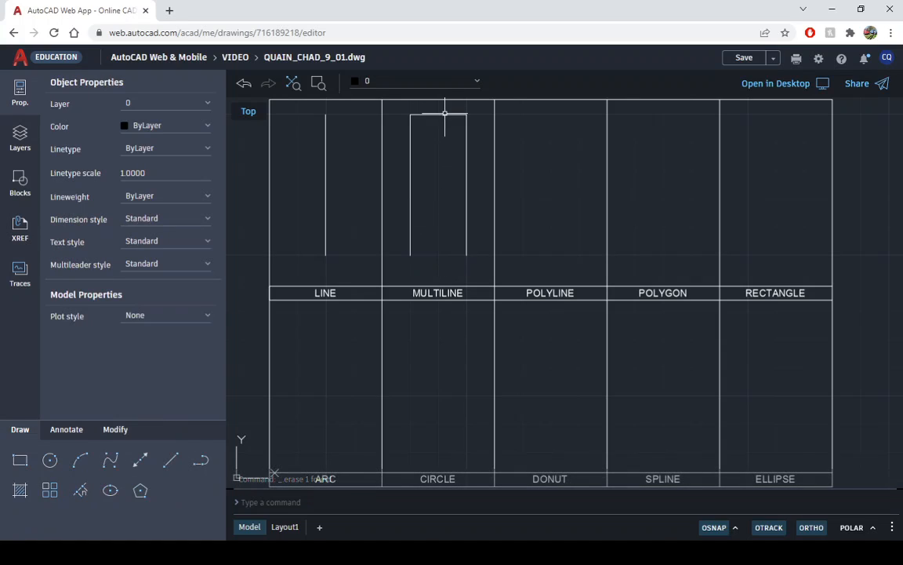
click(444, 114)
click(445, 115)
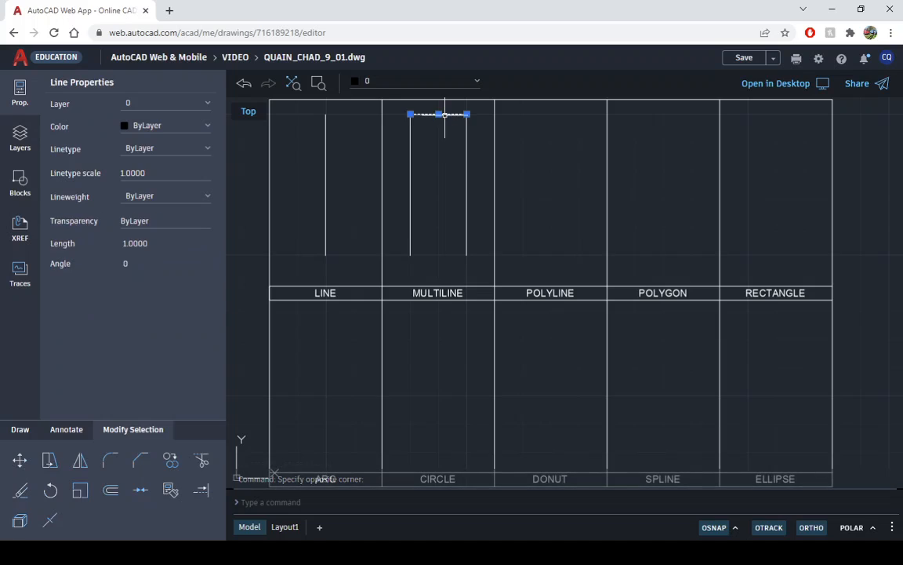
key(Delete)
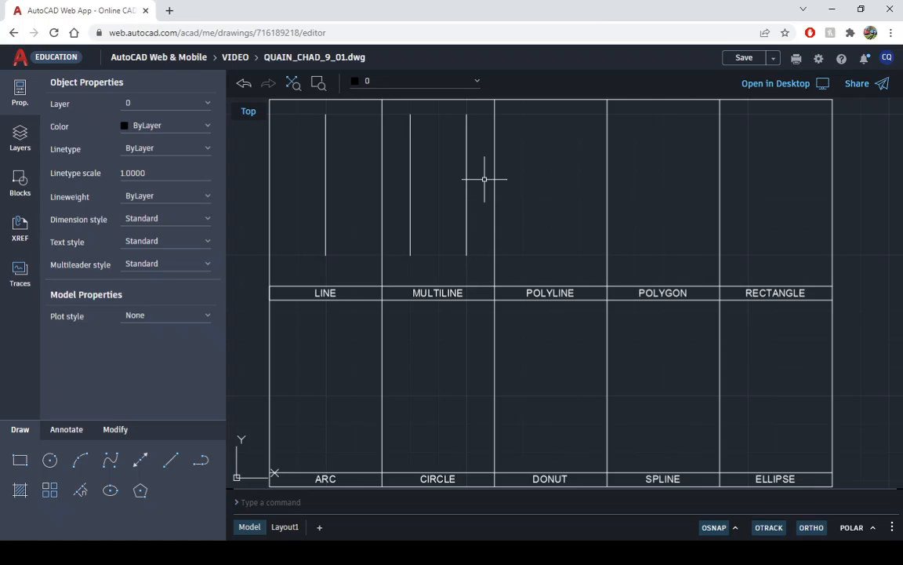
click(21, 490)
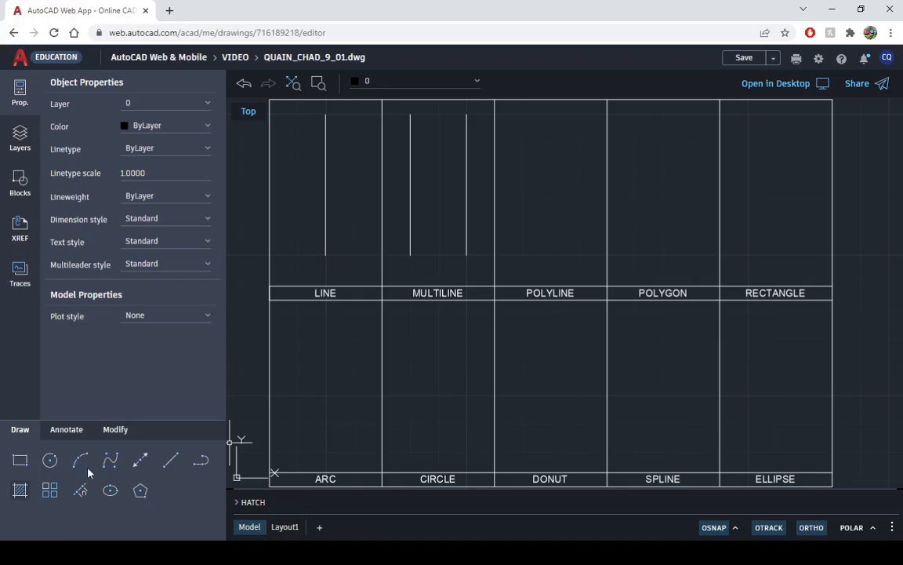
key(Escape)
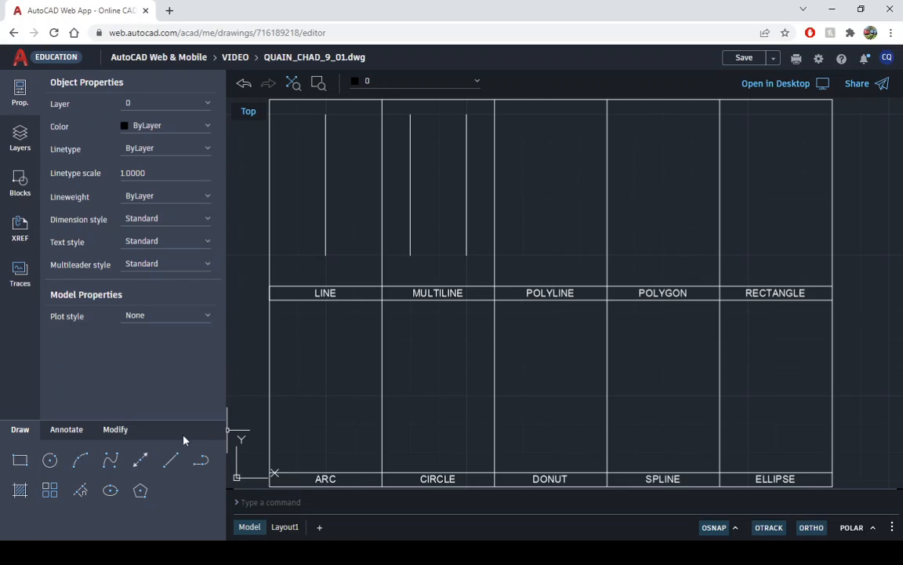
click(201, 462)
key(Escape)
- Start a polyline in the POLYLINE cell, level with the lower line ends, with a 2-unit segment straight up
click(201, 463)
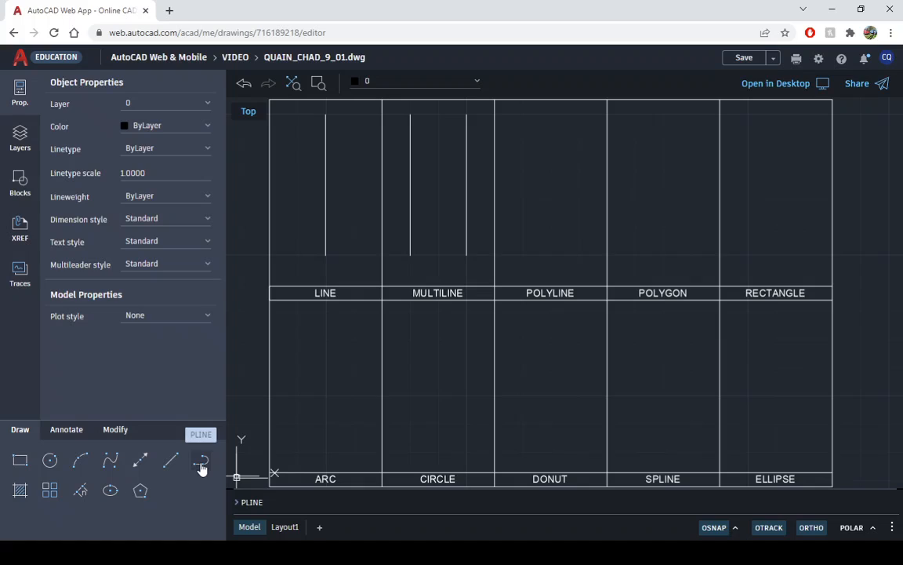
click(201, 463)
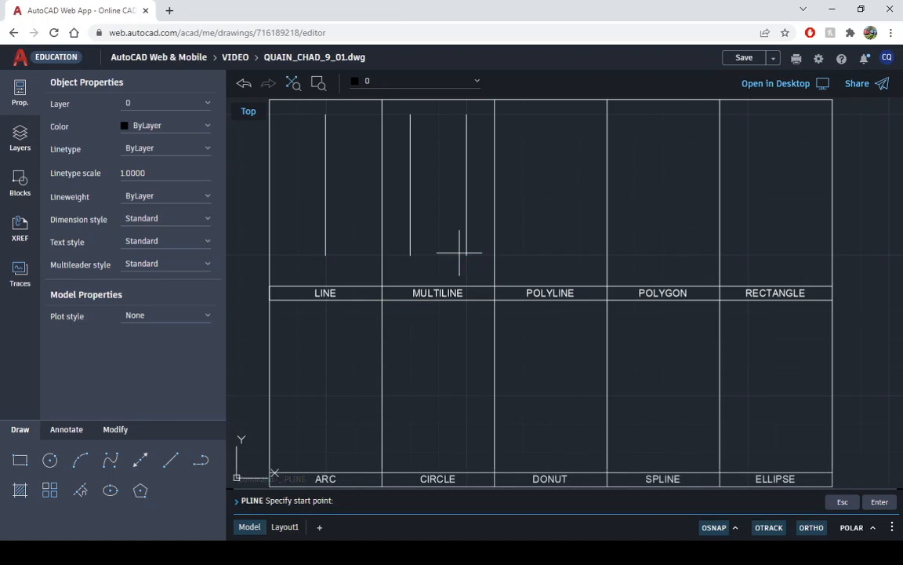
click(525, 254)
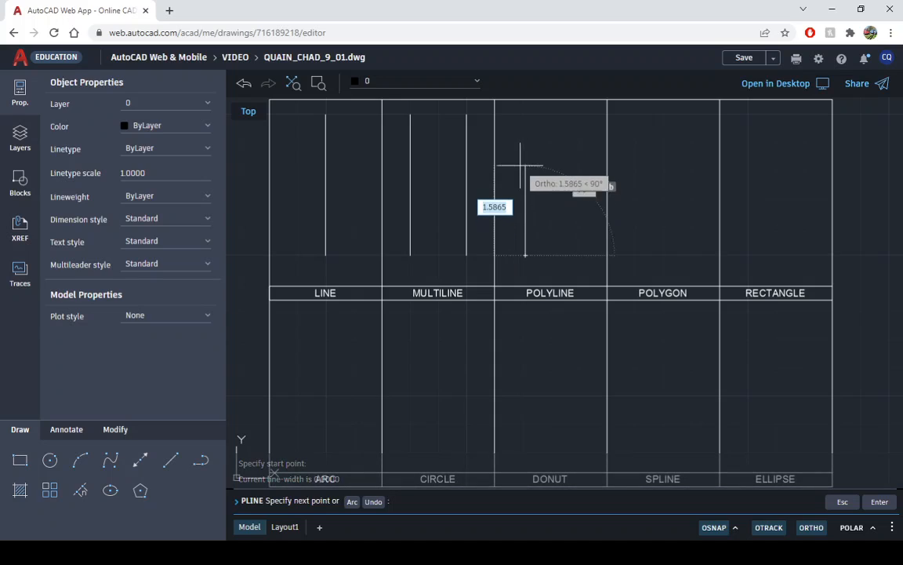
text(2)
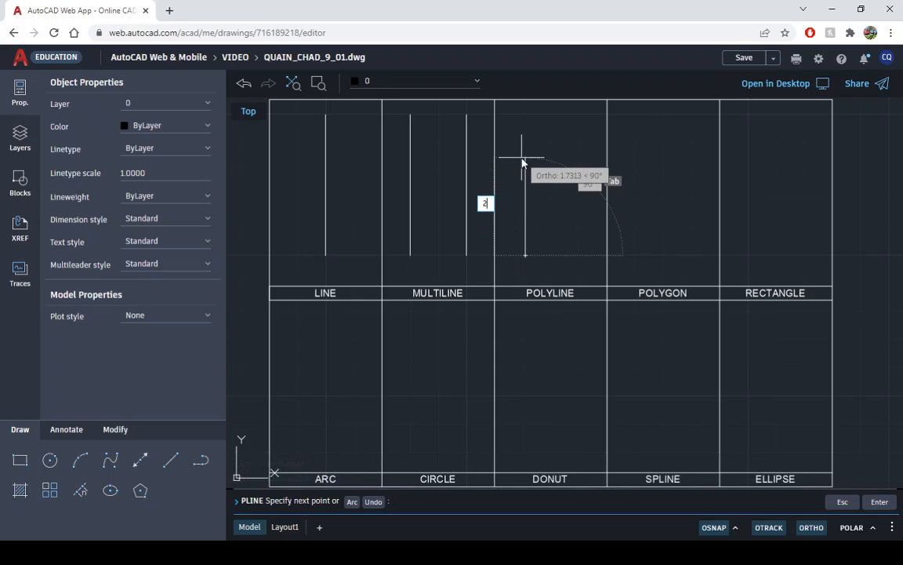
key(Return)
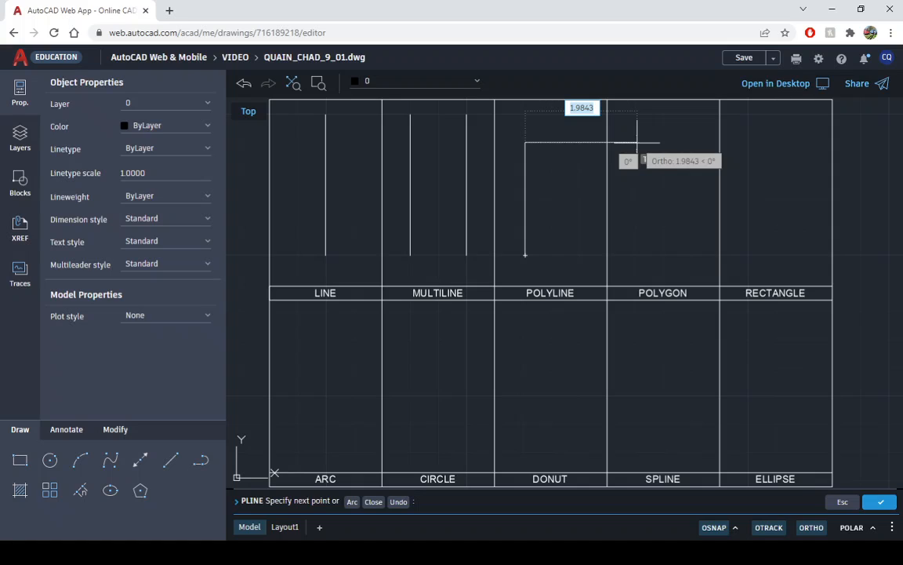
- Check the polyline's shape on the Layout1 reference sheet and return to the AutoCAD Web drawing
key(super+Tab)
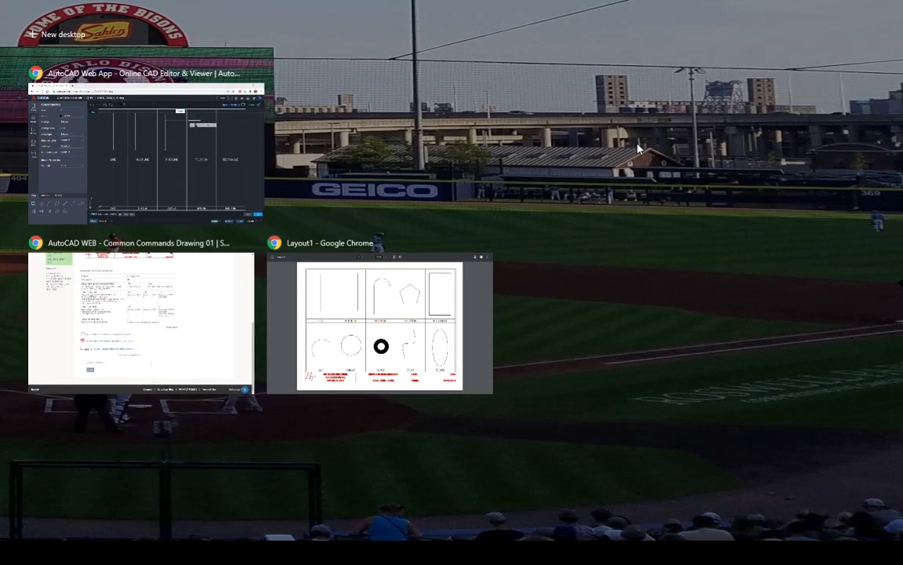
click(402, 308)
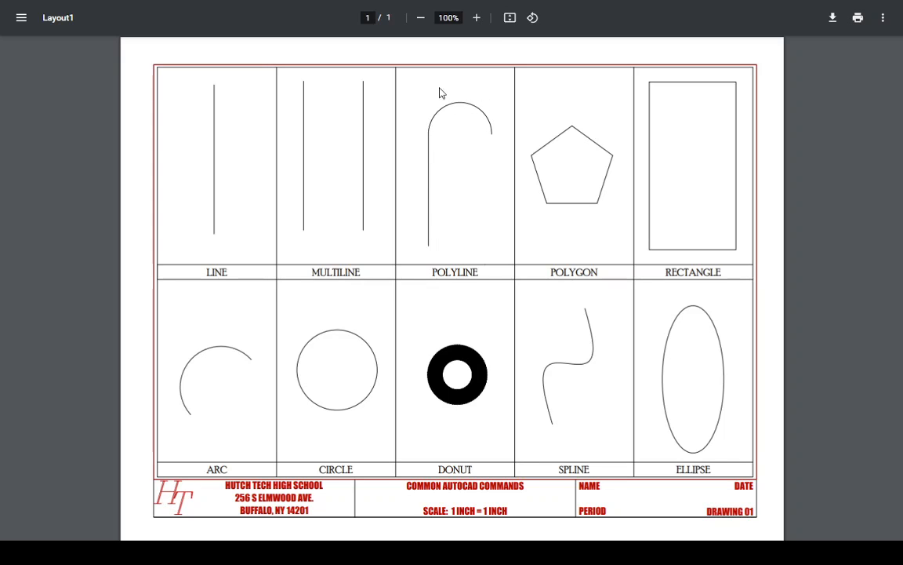
key(super+Tab)
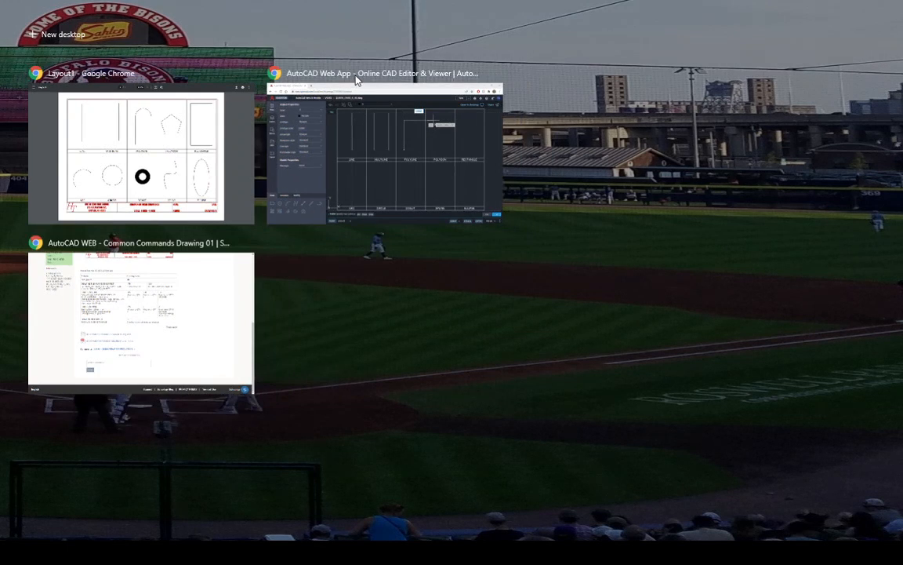
click(354, 81)
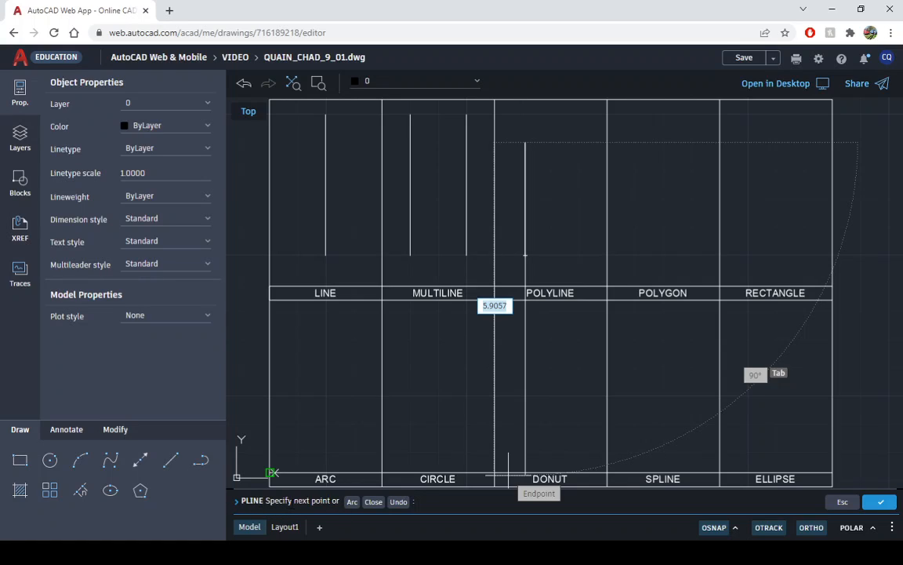
- Continue the polyline in the POLYLINE cell with a 1-unit-wide semicircular arc to the right and finish it there
click(351, 503)
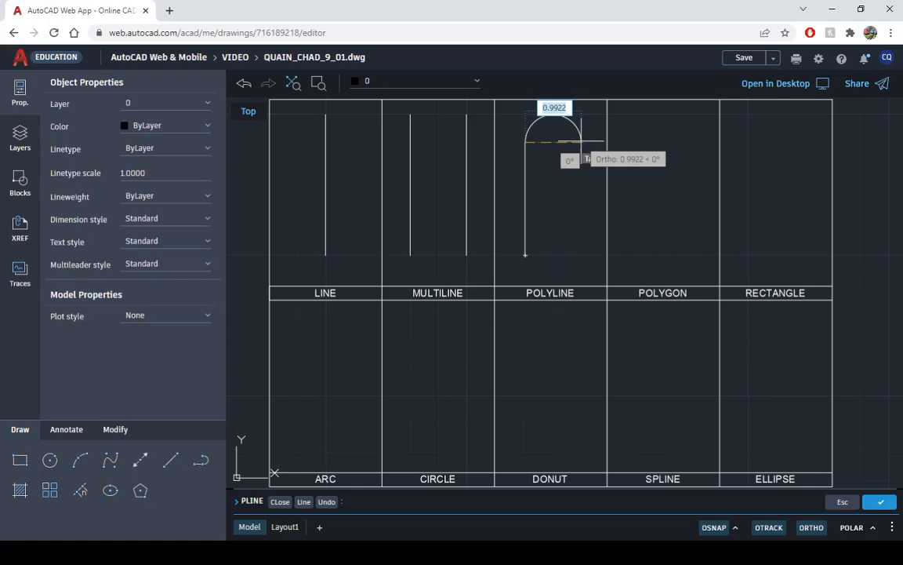
text(1)
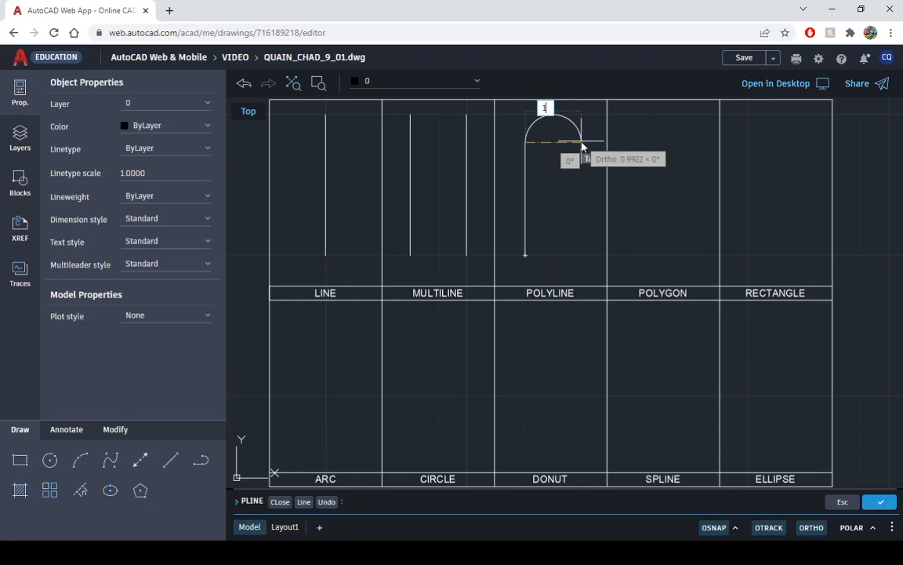
key(Return)
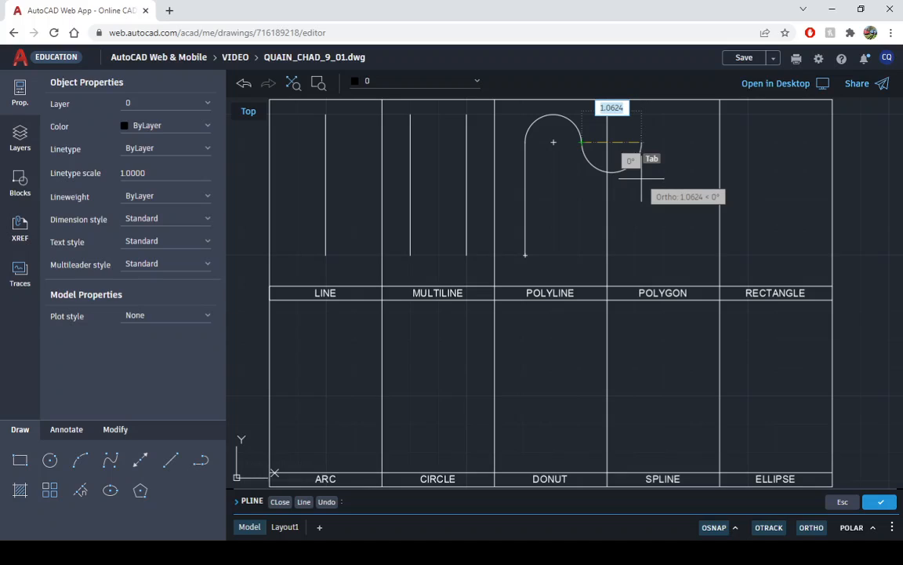
key(Escape)
key(Escape)
key(Escape)
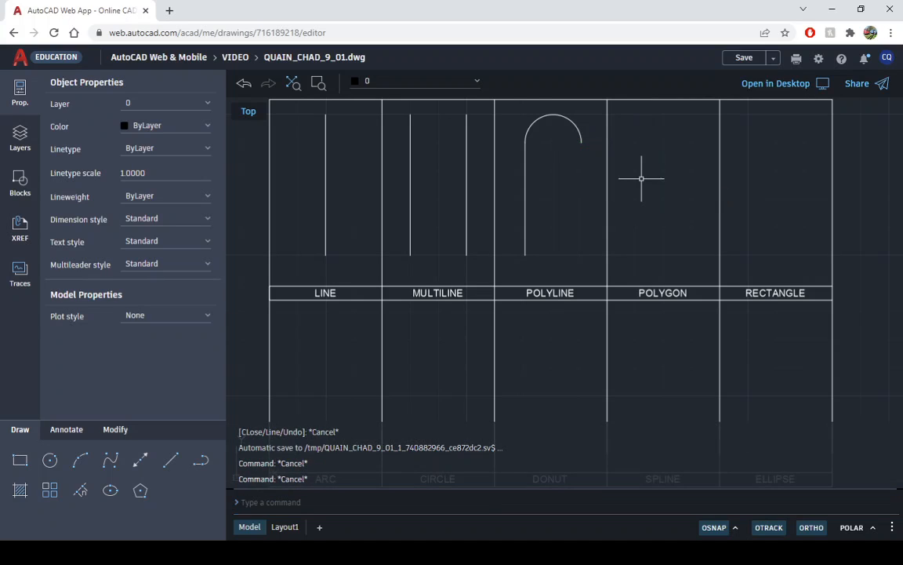
- Draw a five-sided polygon inscribed in a circle of about 0.91 radius, centred in the POLYGON cell with a vertex pointing straight up
click(140, 491)
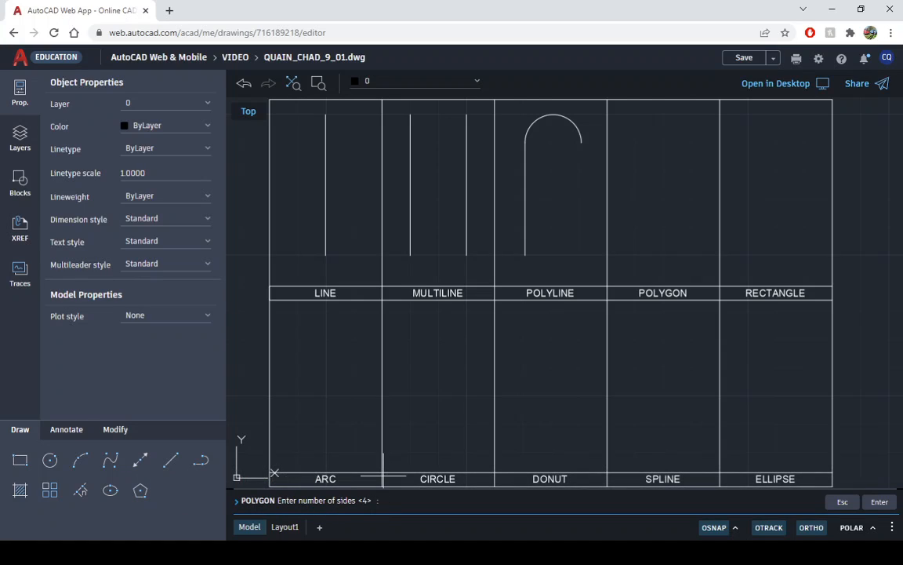
text(5)
key(Return)
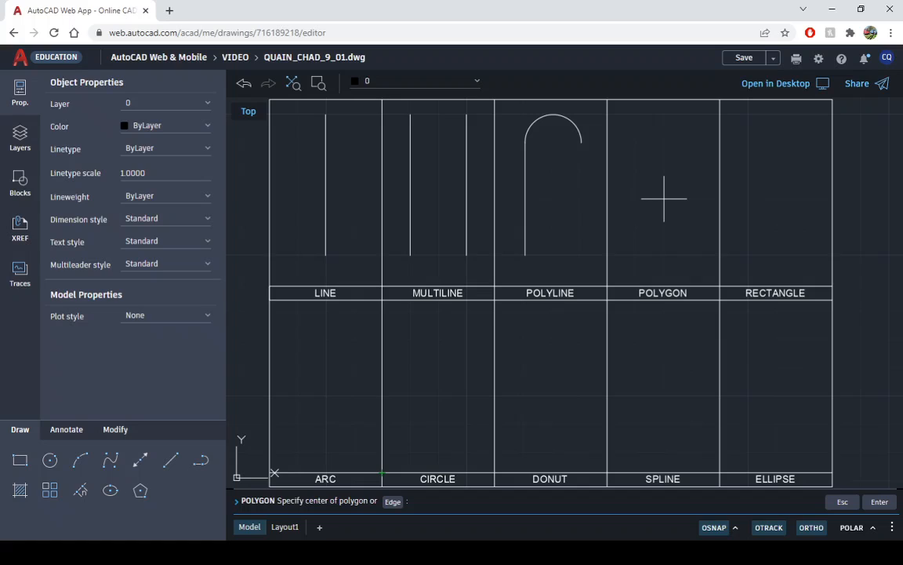
click(665, 199)
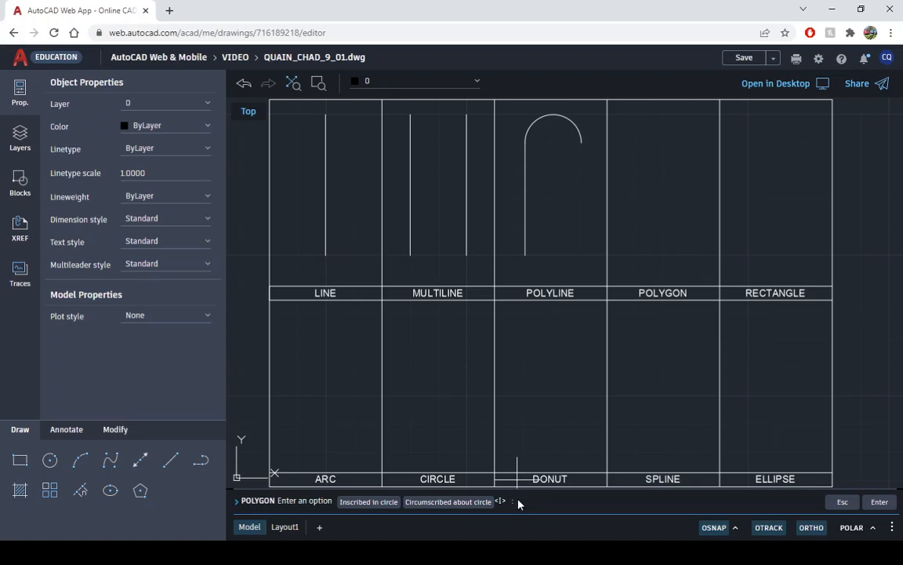
key(Return)
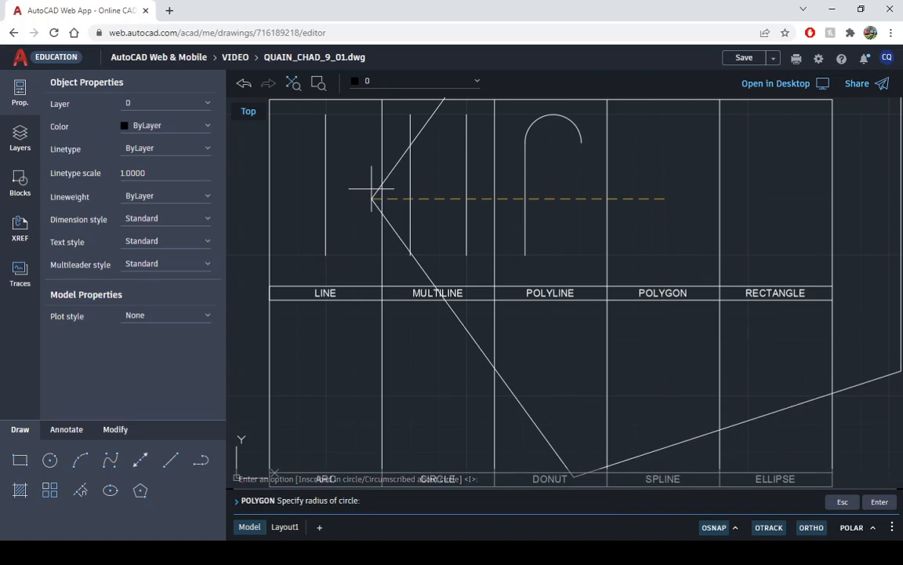
click(664, 147)
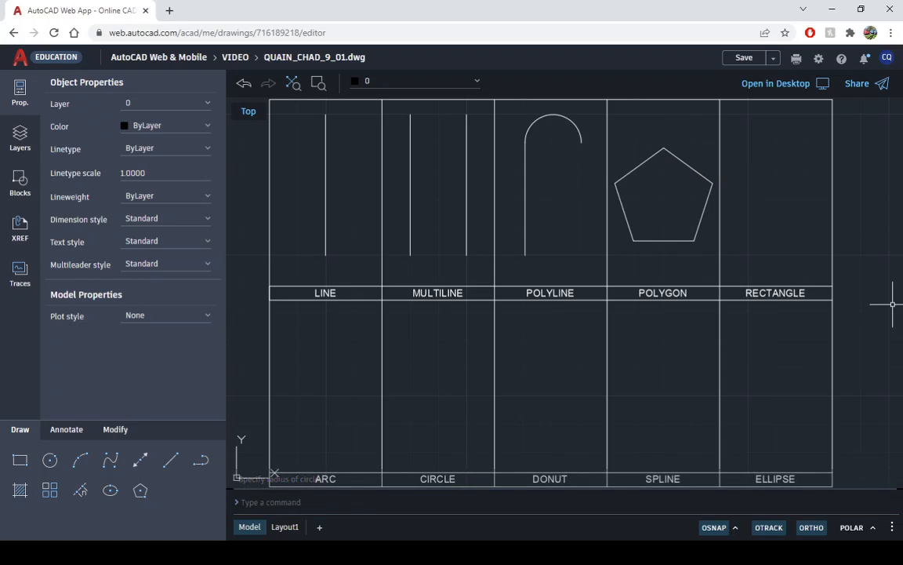
- Draw a rectangle 1 unit wide and 2.5 units high in the RECTANGLE cell, with its top level with the line tops
click(19, 461)
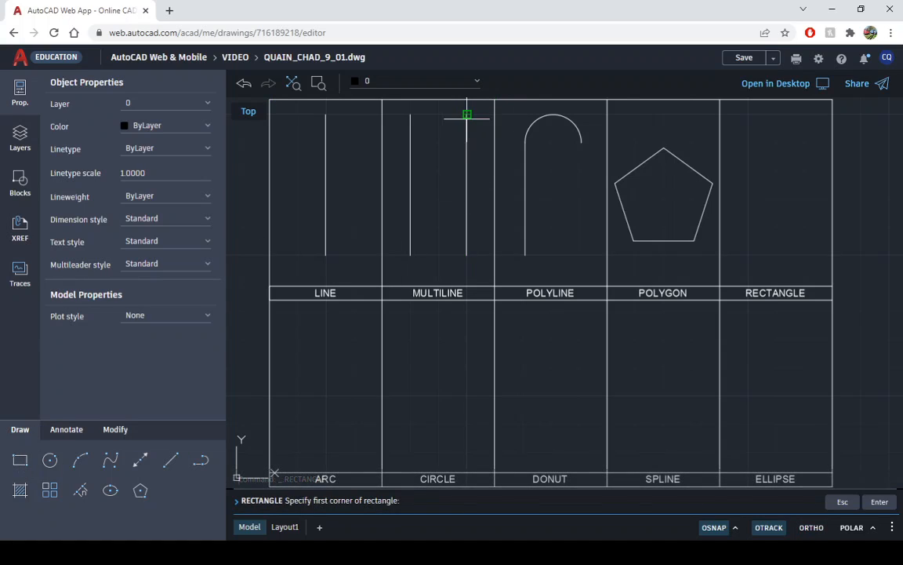
click(745, 113)
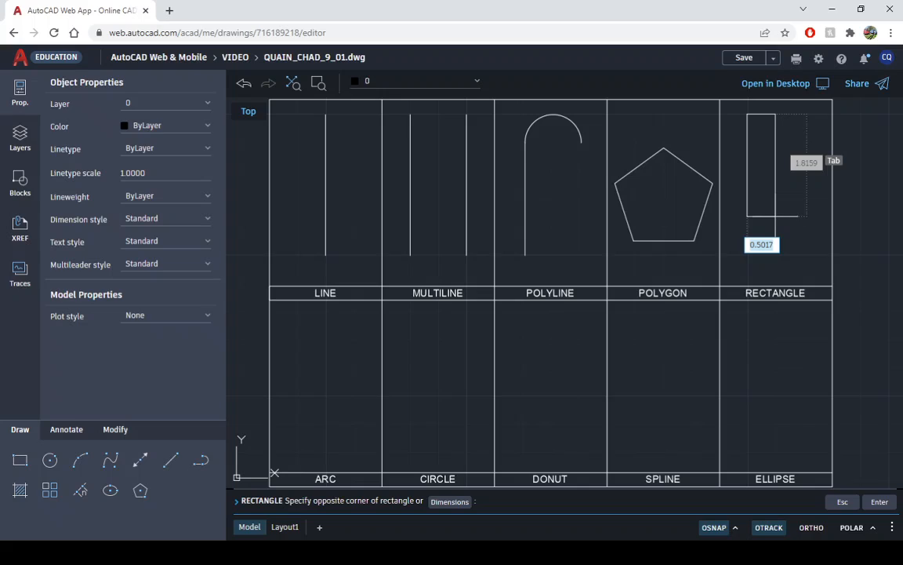
text(1)
key(Tab)
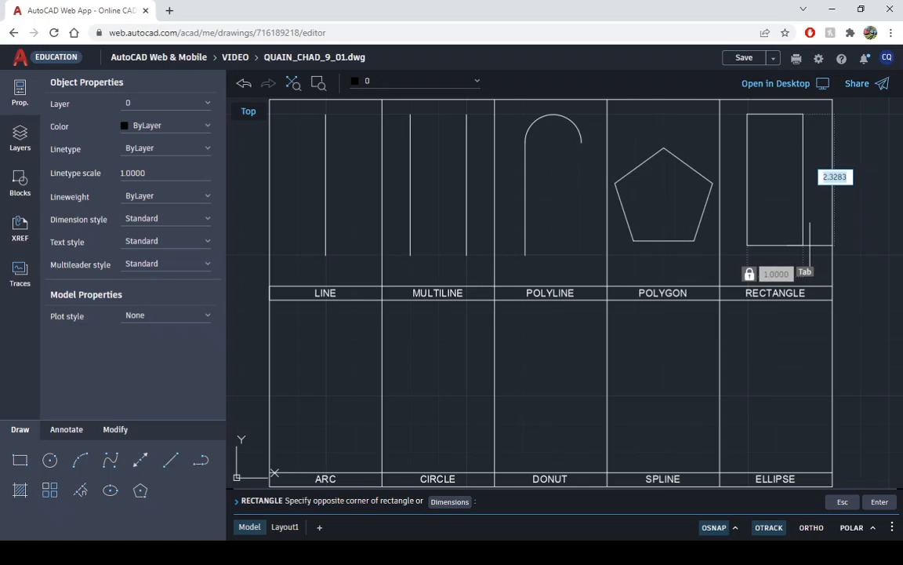
text(2.5)
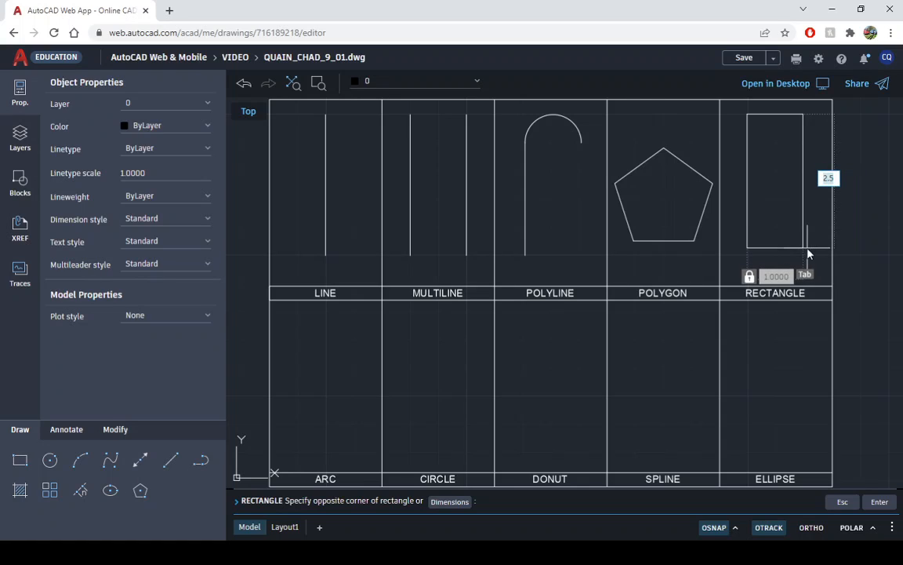
key(Return)
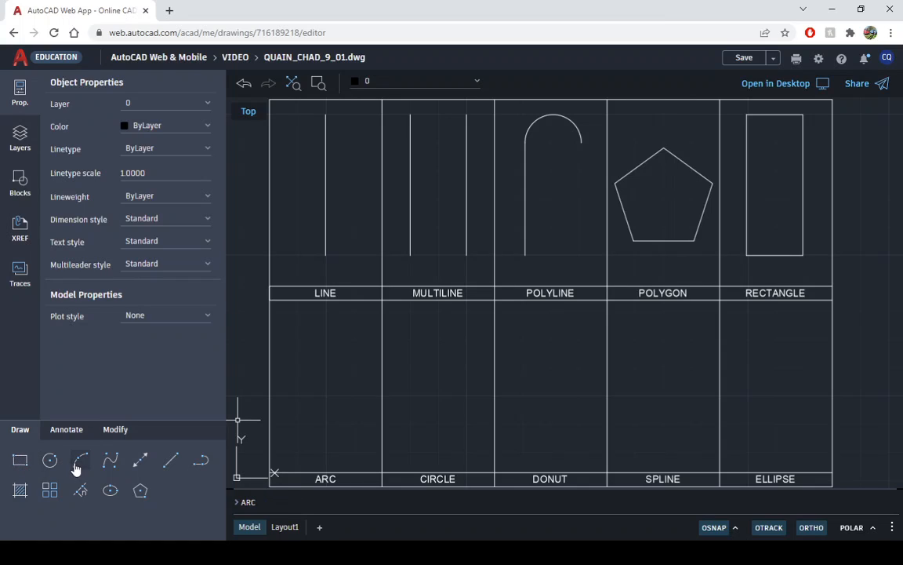
- Draw a three-point arc in the ARC cell, starting at the lower left and ending about 1.25 units right of its second point
click(80, 461)
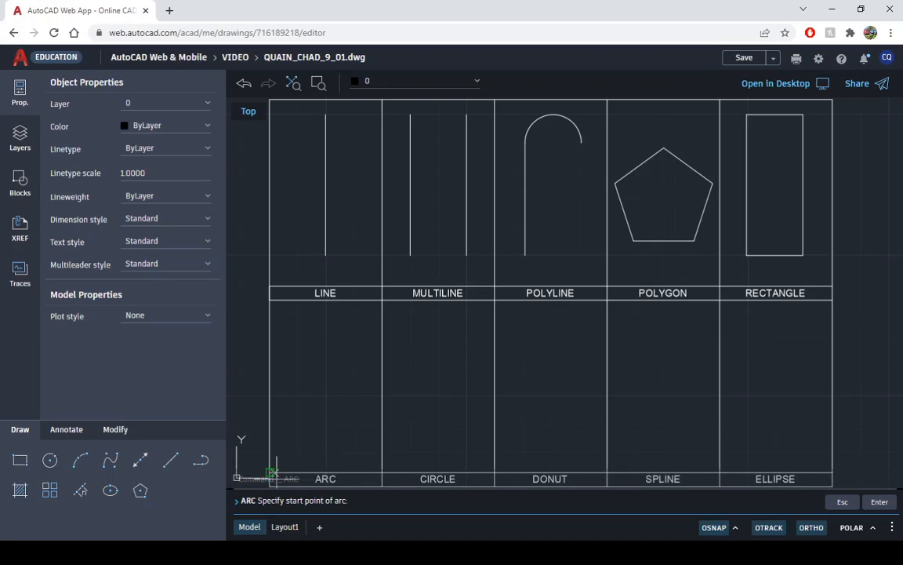
click(294, 435)
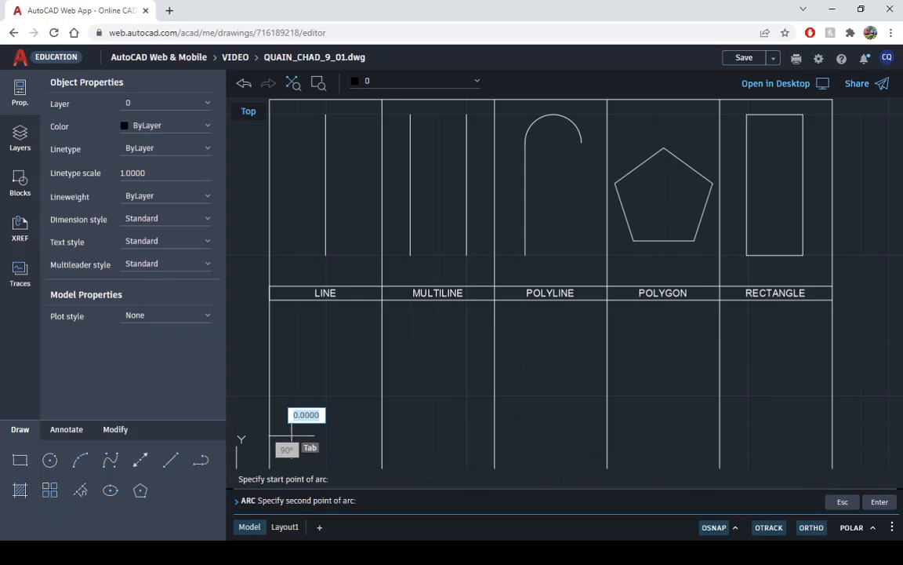
click(310, 381)
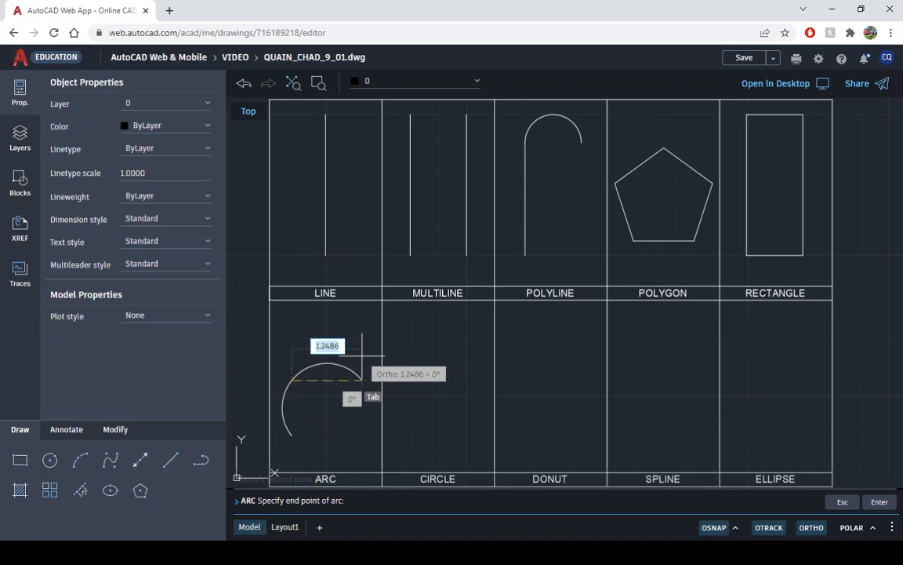
click(368, 372)
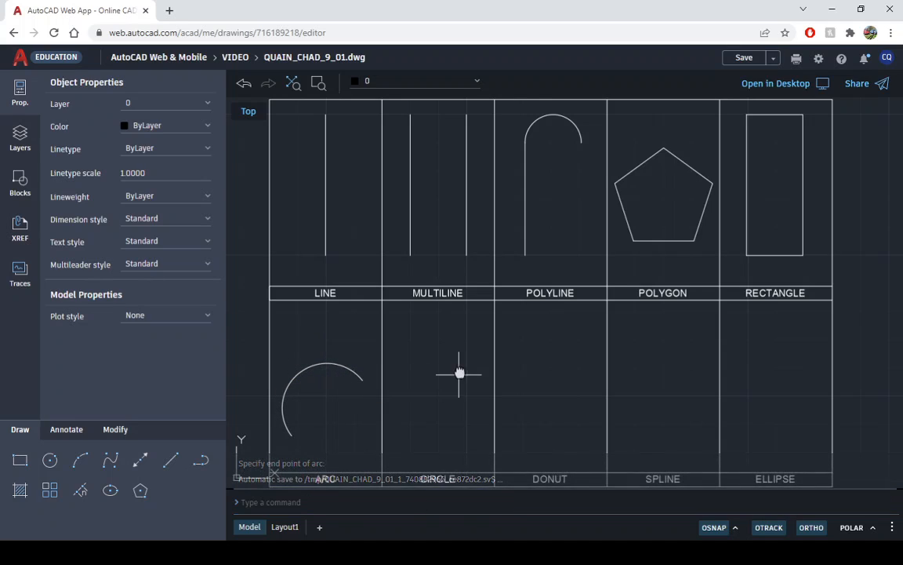
- Draw a circle with a diameter of 1.5 in the middle of the CIRCLE cell
middle_drag(459, 374, 468, 327)
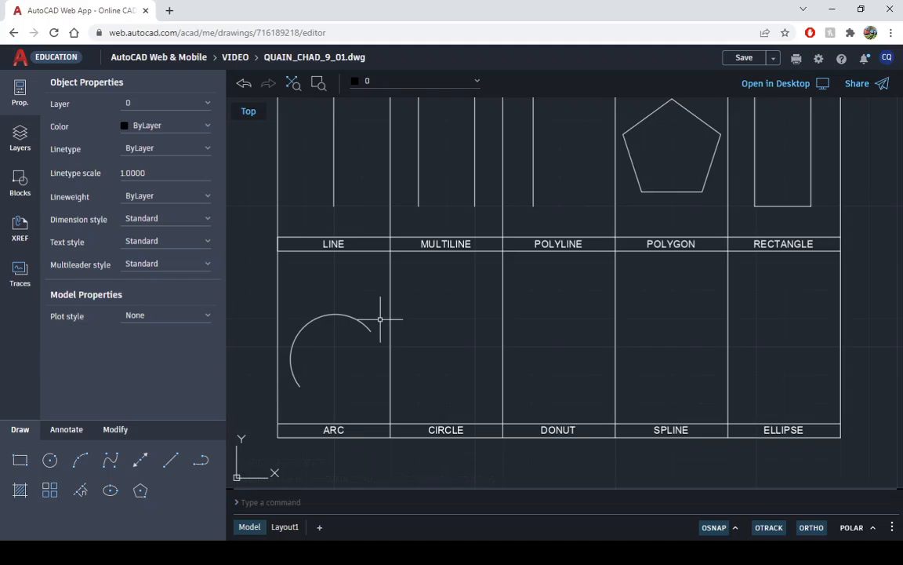
click(50, 460)
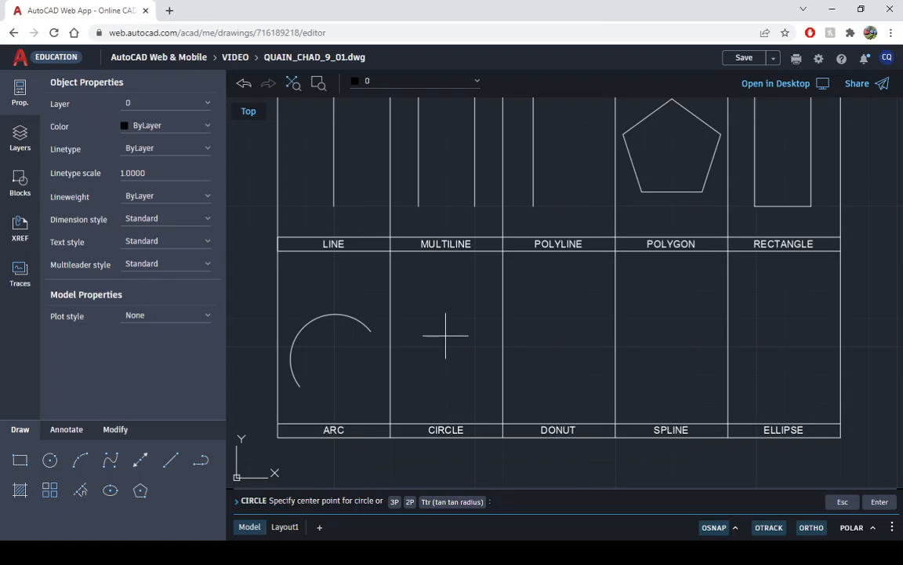
click(444, 336)
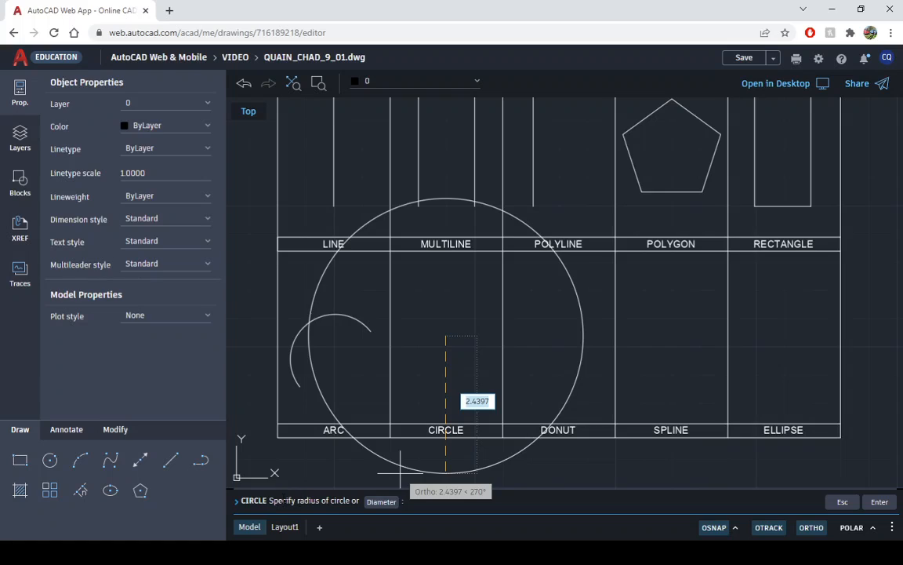
click(373, 505)
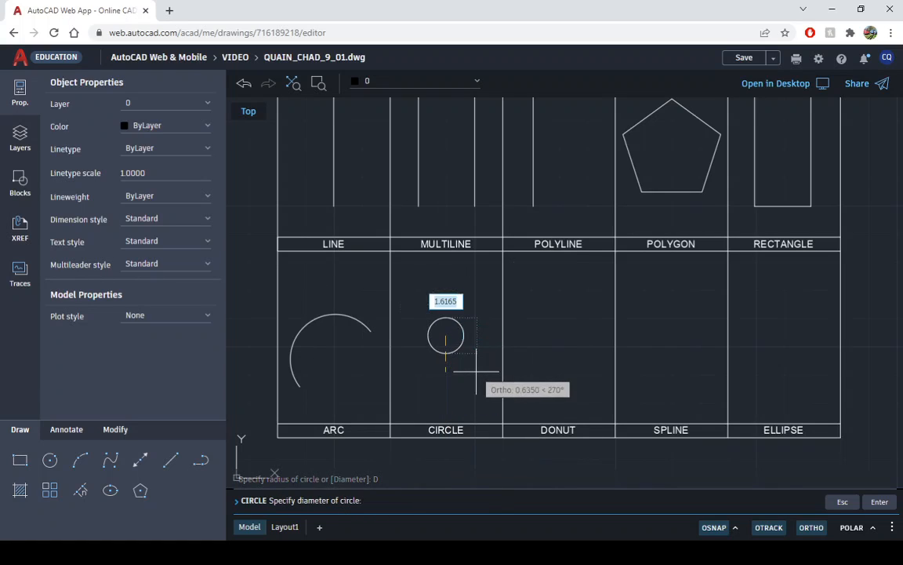
text(1.5)
key(Return)
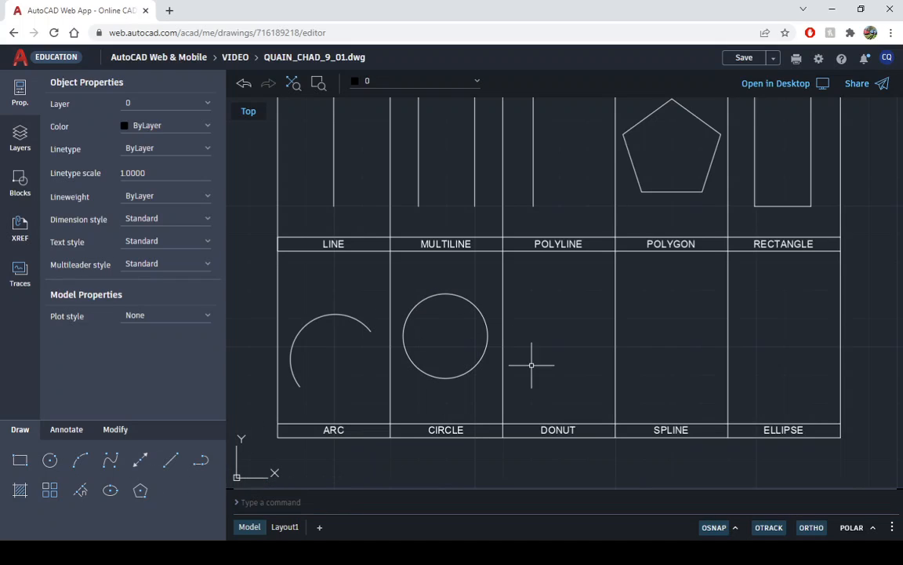
- Draw a circle with a diameter of 0.5 in the DONUT cell, level with the centre of the circle in the CIRCLE cell
click(110, 490)
click(49, 461)
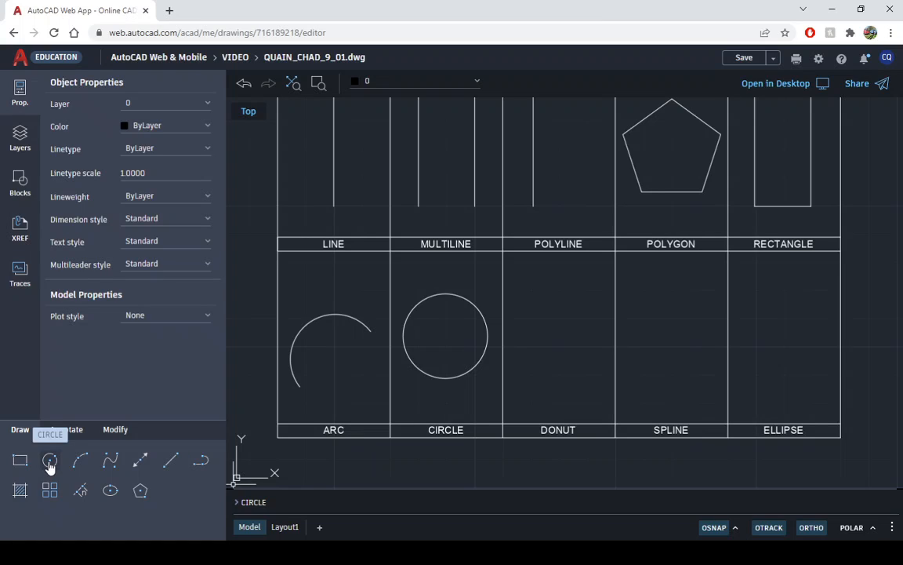
click(49, 463)
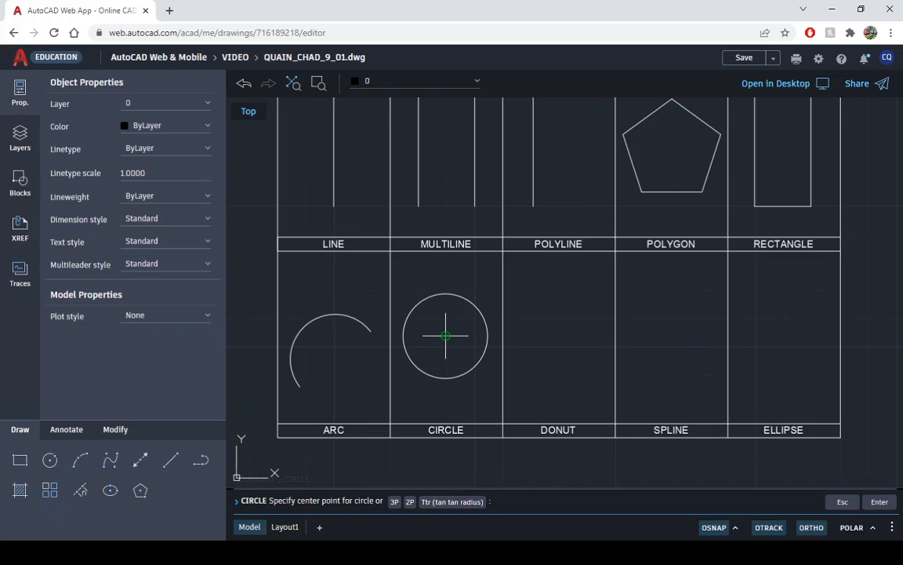
click(560, 335)
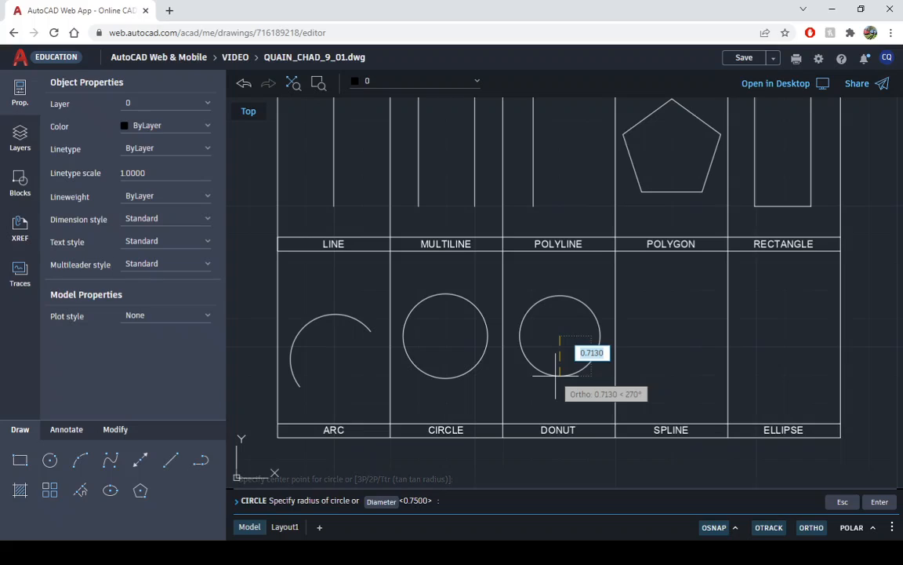
text(.)
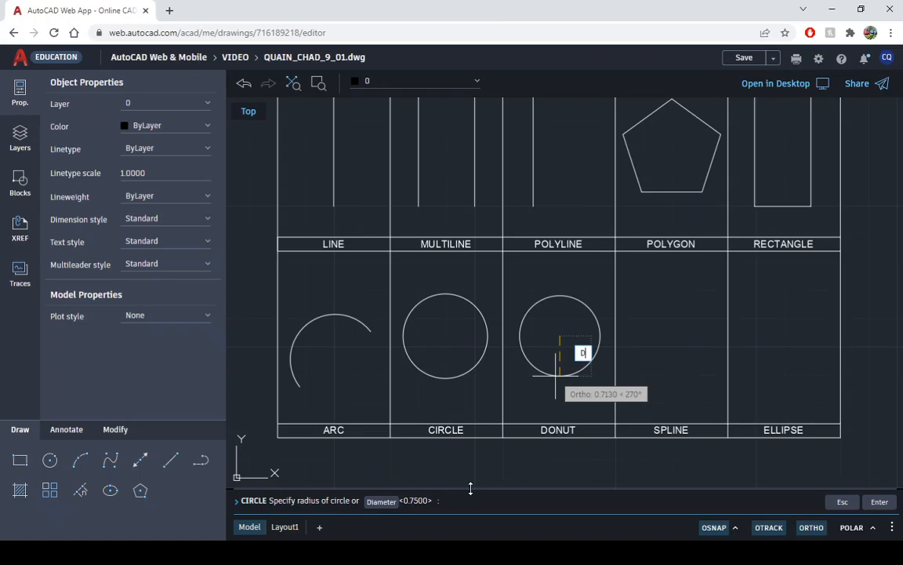
key(Return)
text(.5)
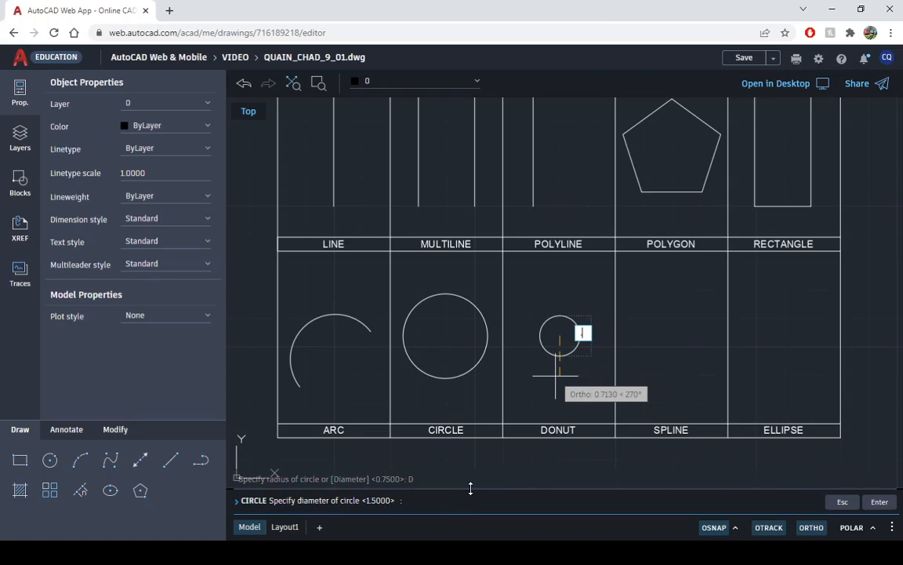
key(Return)
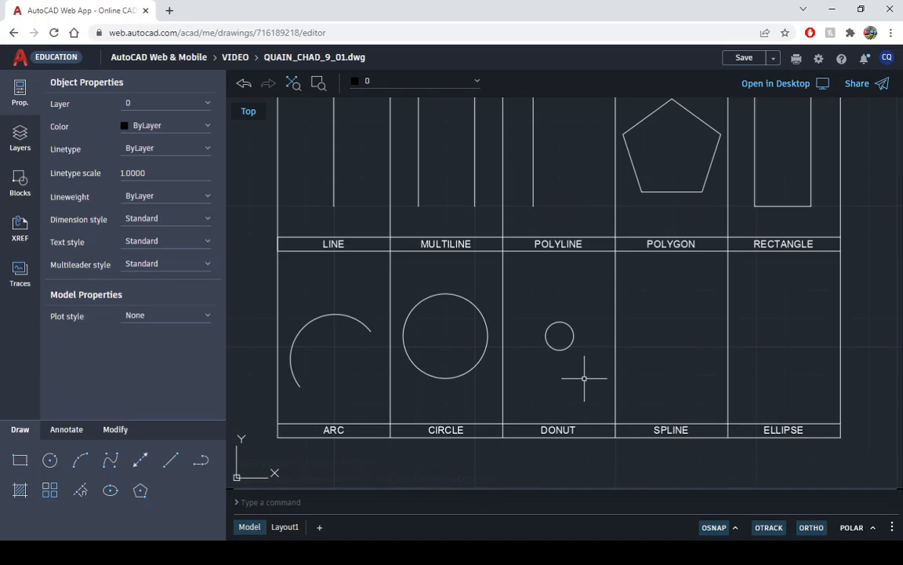
- Draw a concentric circle with a diameter of 1 around the small DONUT circle, and check the donut on the Layout1 reference sheet
key(Return)
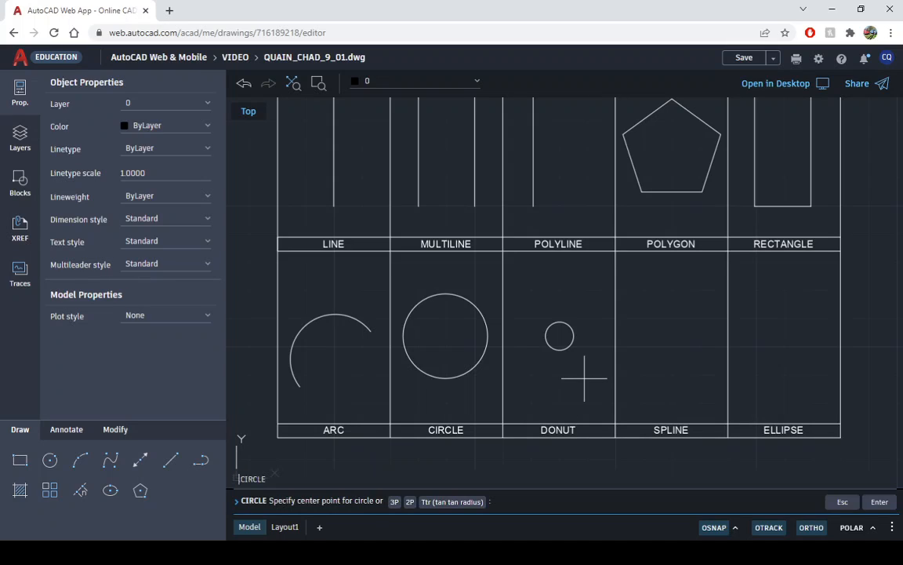
click(559, 335)
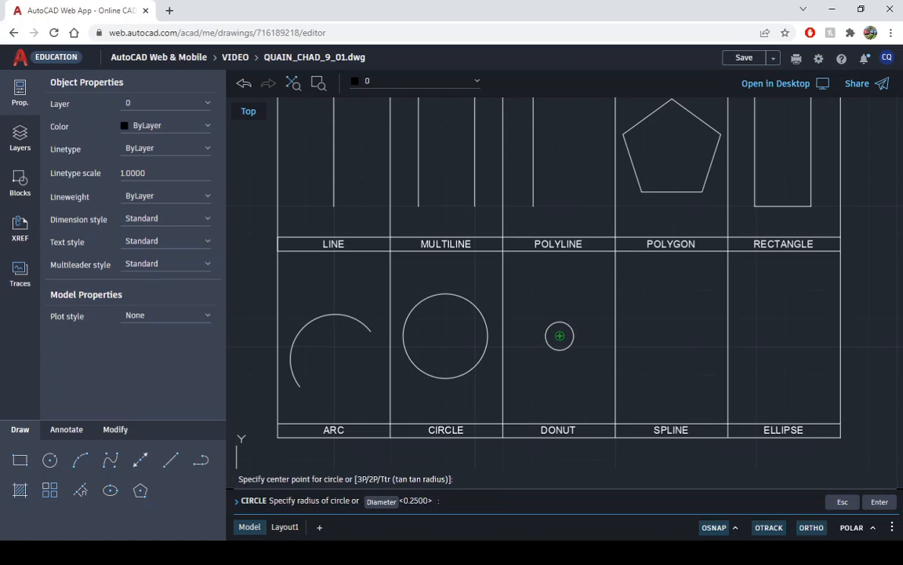
text(d)
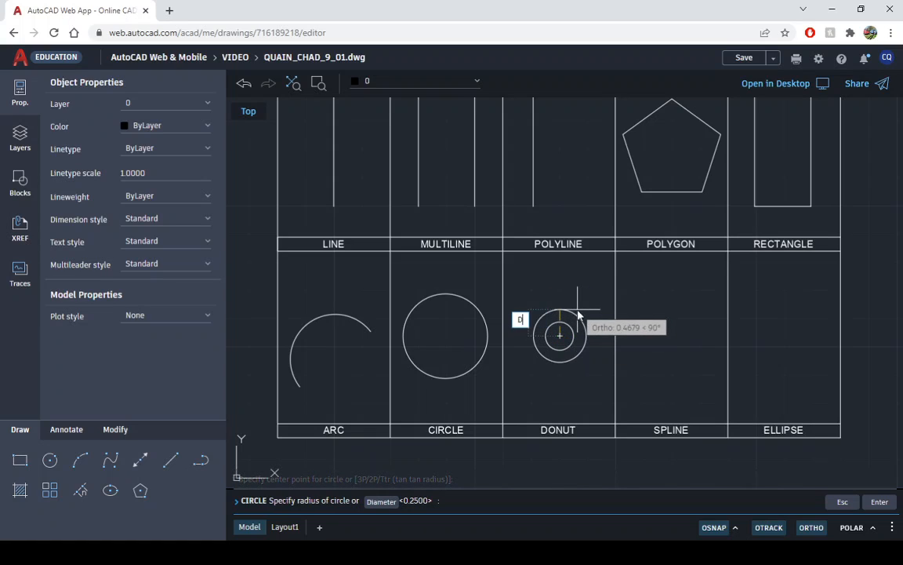
key(Return)
text(1)
key(Return)
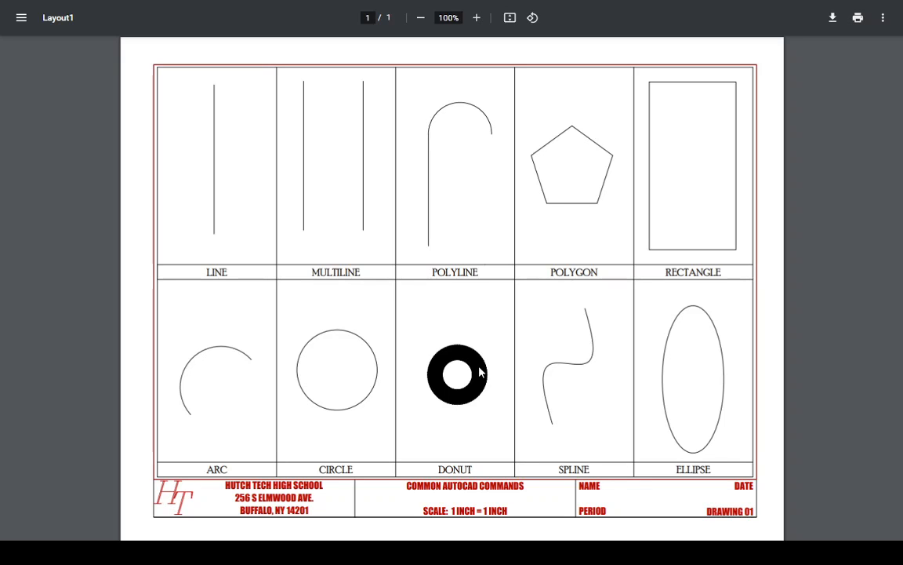
key(super+Tab)
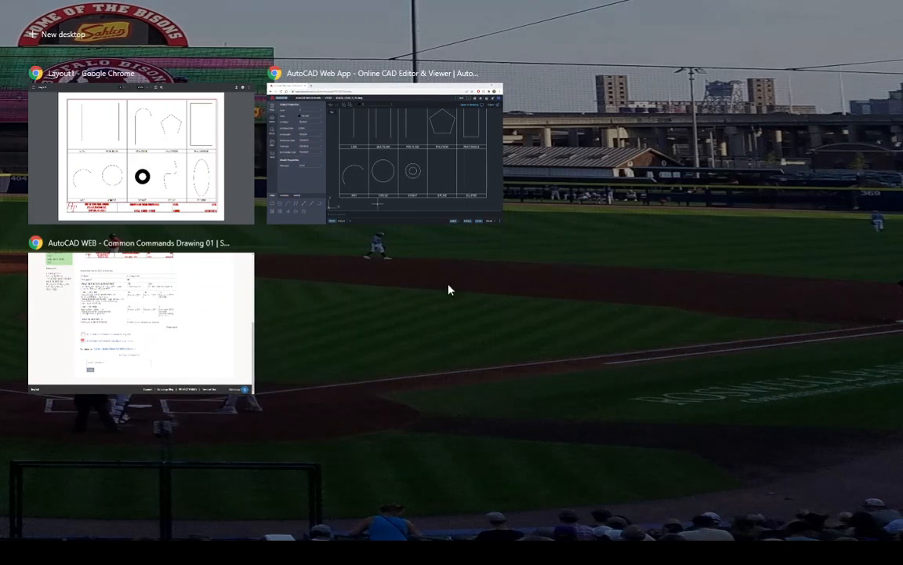
click(385, 89)
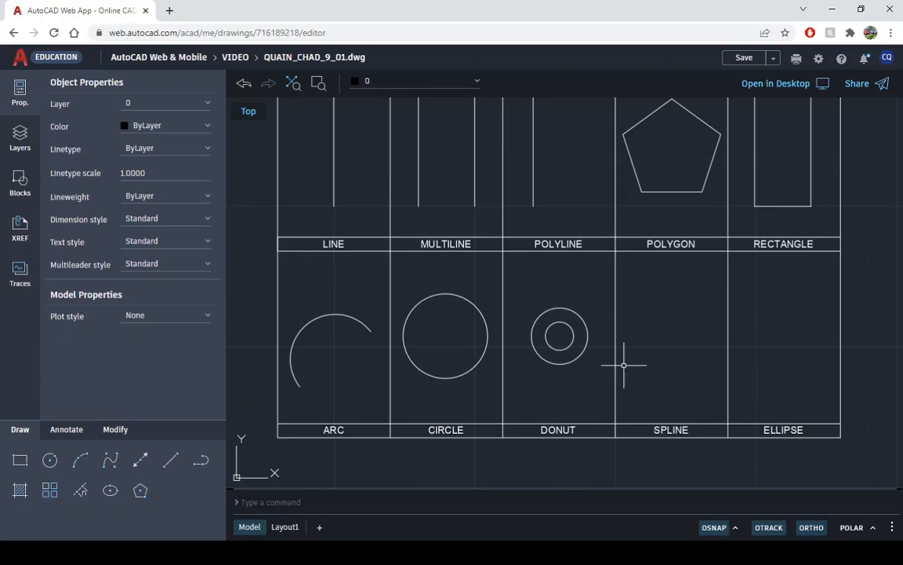
- Hatch the ring between the two concentric circles in the DONUT cell
click(19, 490)
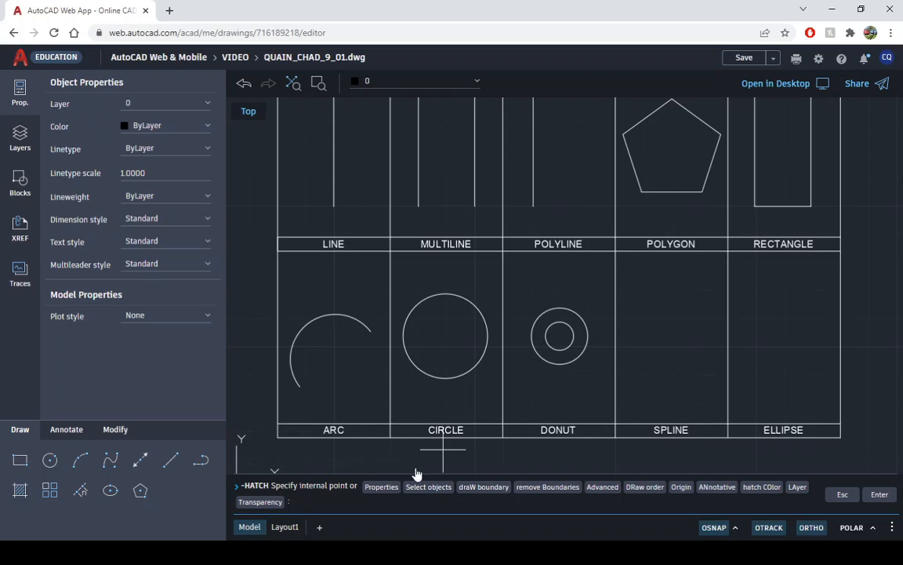
click(554, 318)
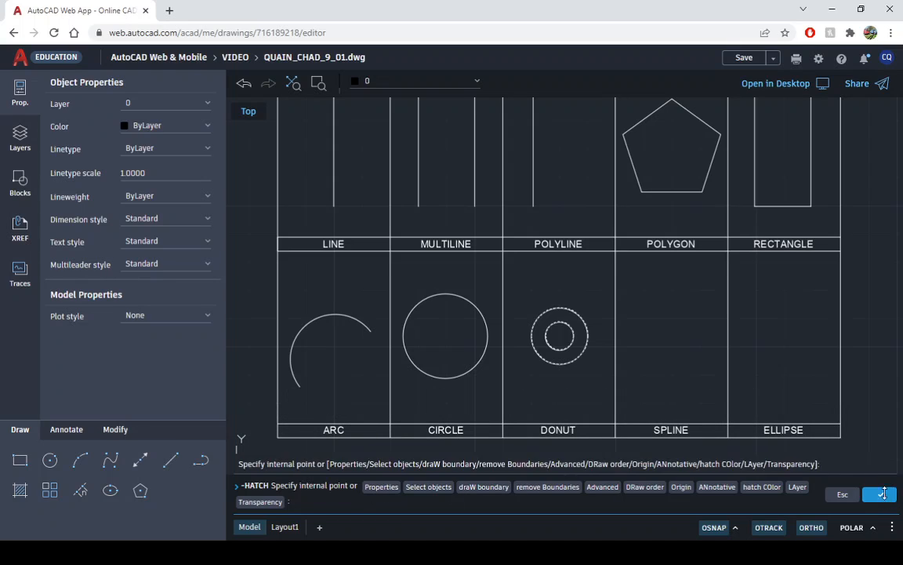
click(881, 495)
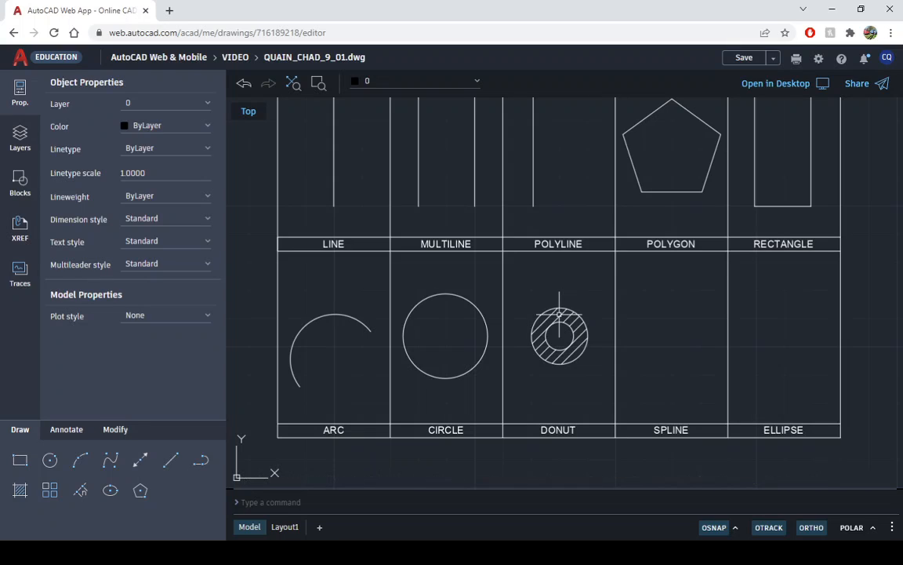
- Change the pattern of the DONUT ring's hatch to SOLID
click(559, 314)
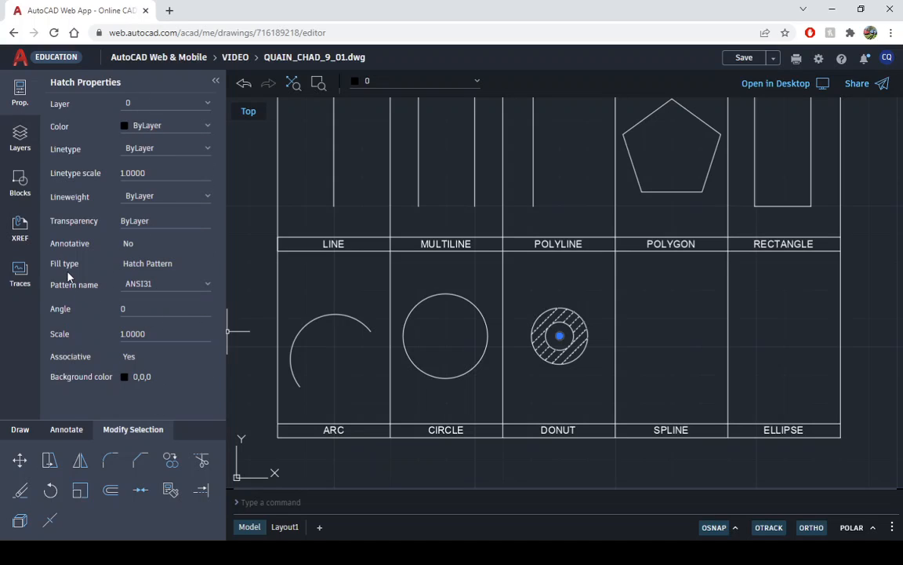
click(144, 289)
scroll(167, 430, down, 6)
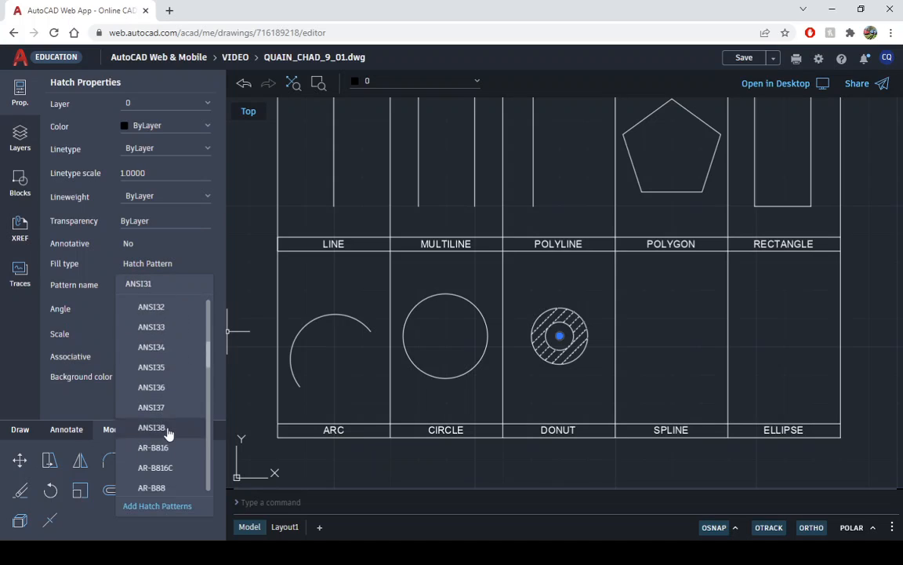
scroll(167, 433, down, 10)
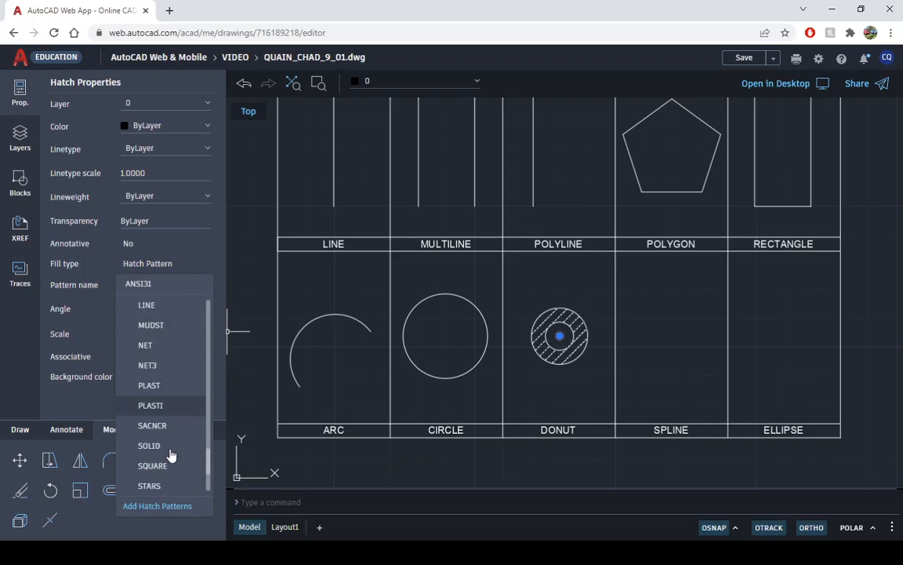
click(160, 337)
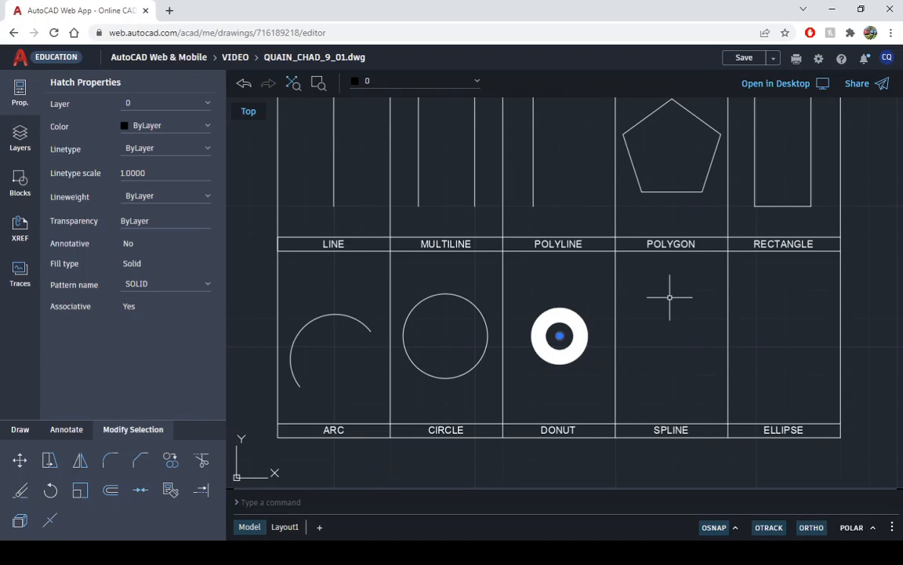
key(Escape)
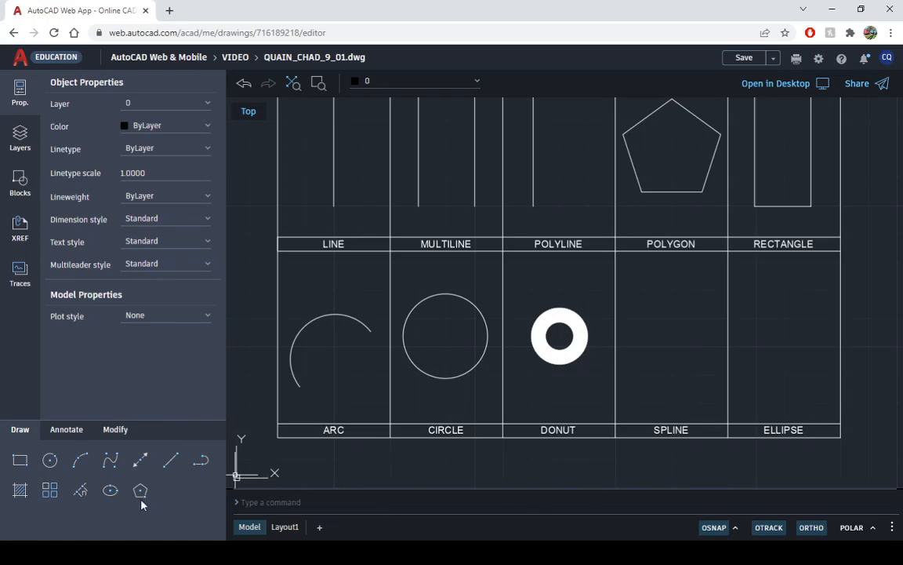
click(110, 466)
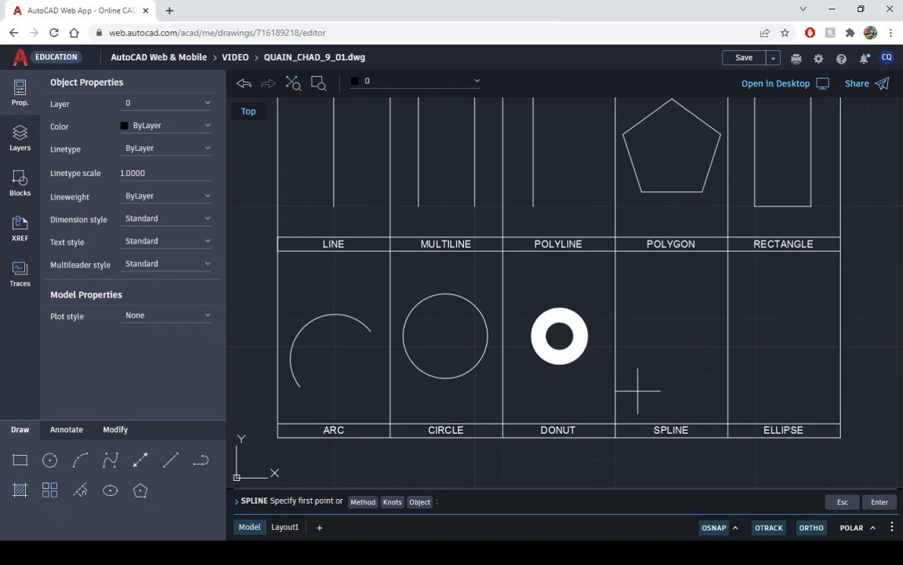
click(637, 389)
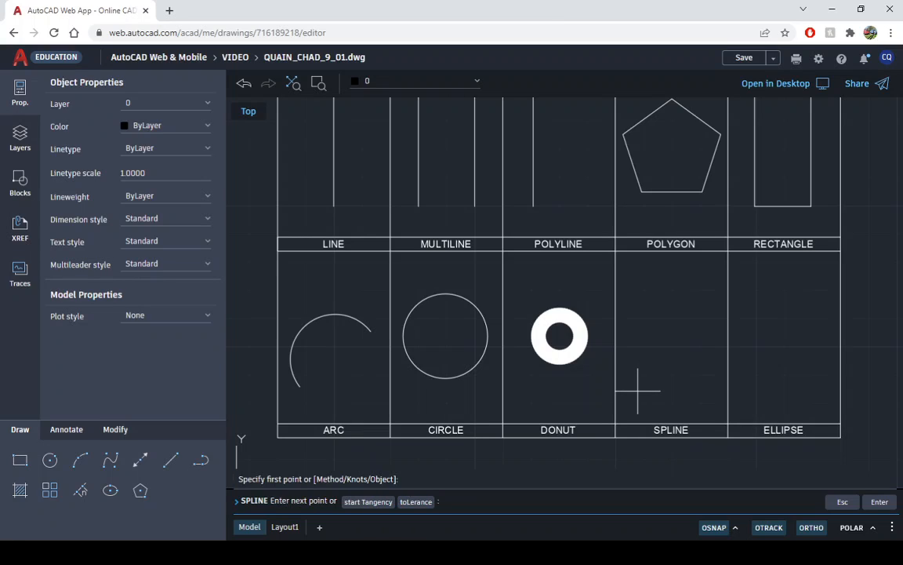
click(650, 325)
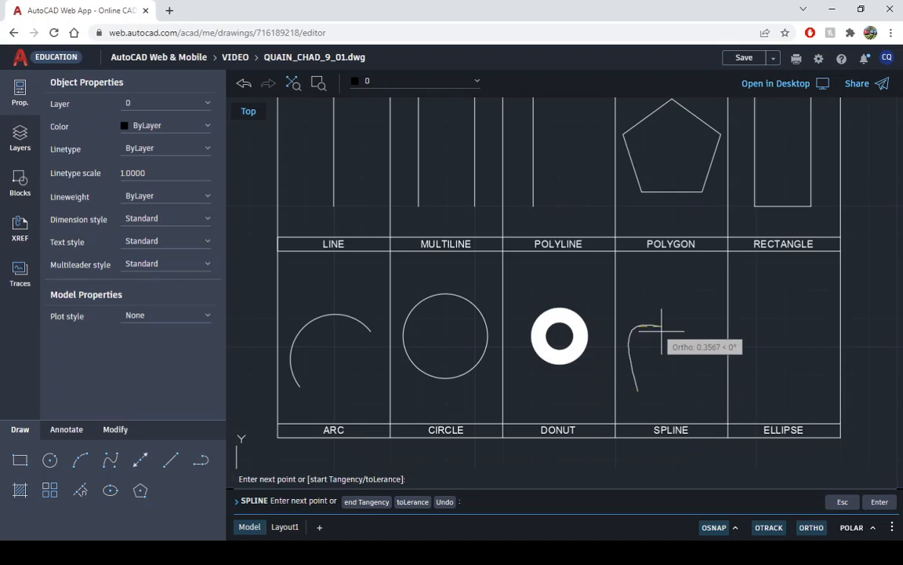
click(675, 381)
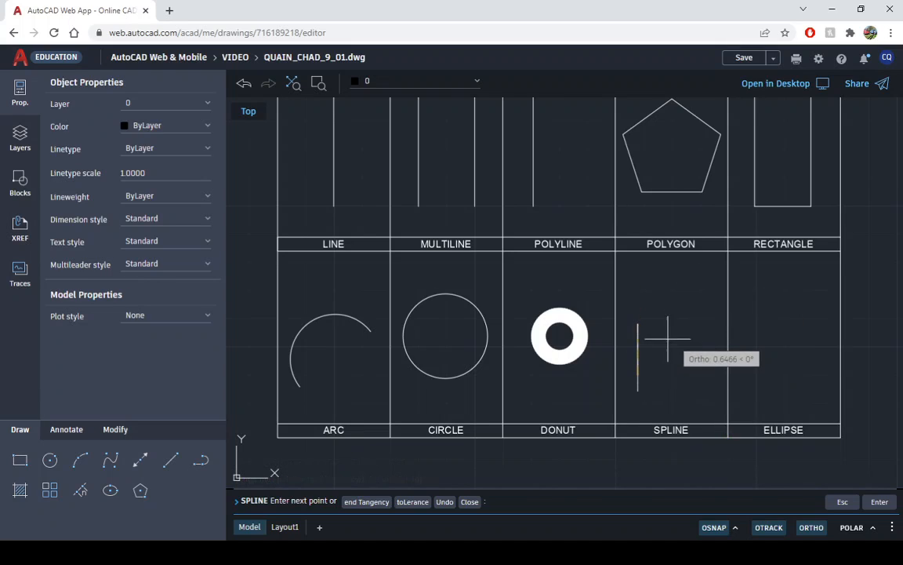
key(Escape)
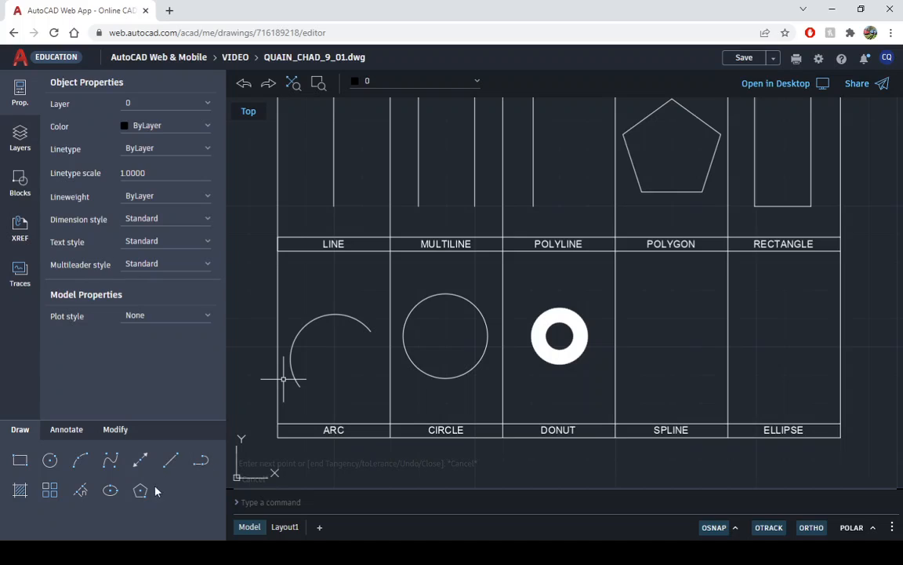
- Turn Ortho off and draw a four-point N-shaped spline in the SPLINE cell, starting at the lower left and ending at the upper right
click(110, 460)
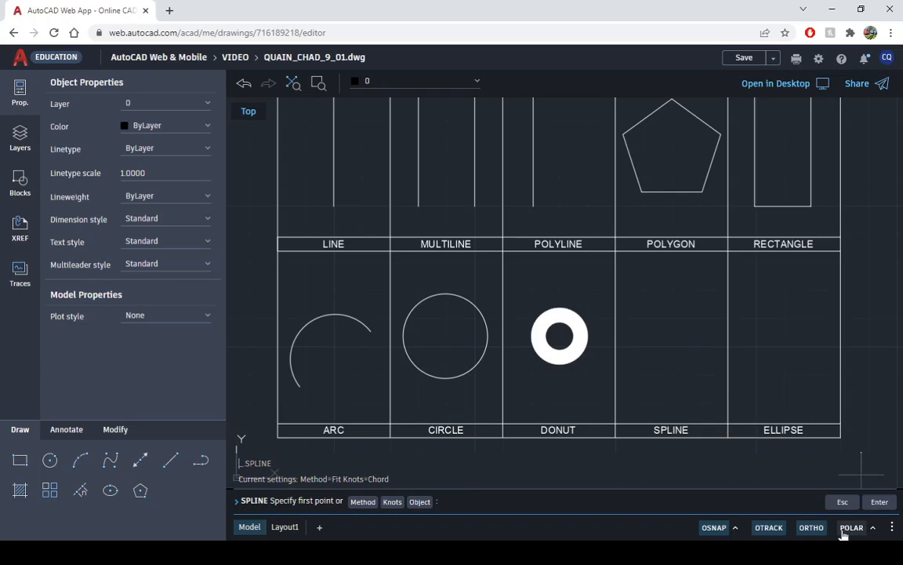
click(811, 527)
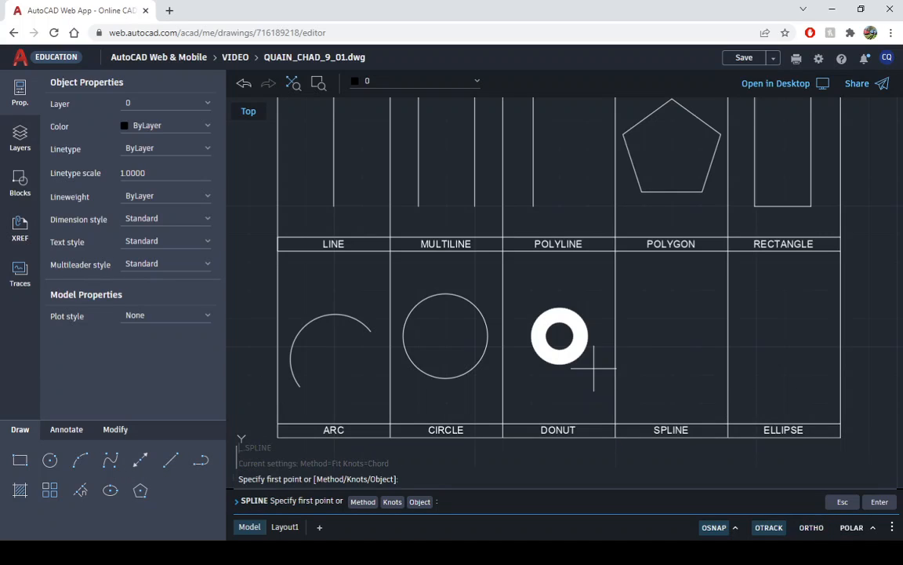
click(634, 390)
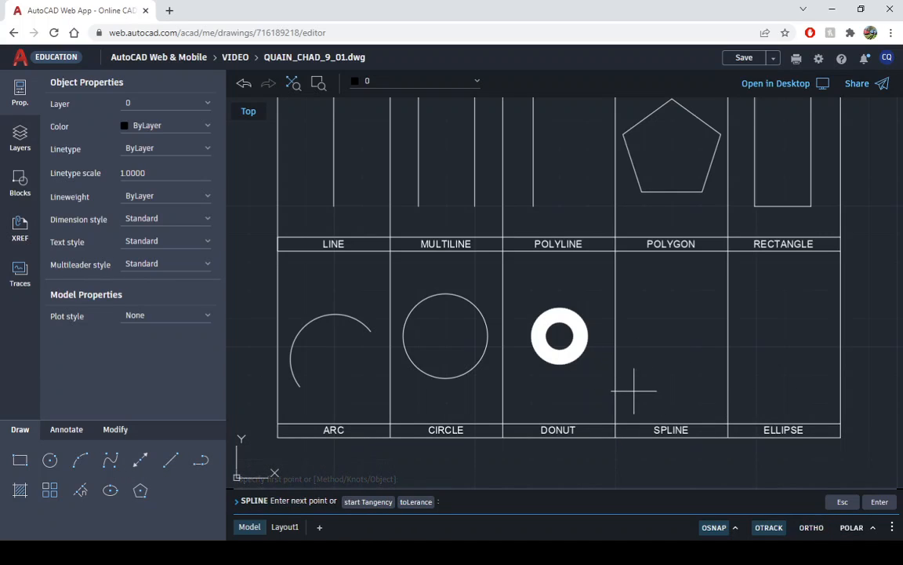
click(649, 329)
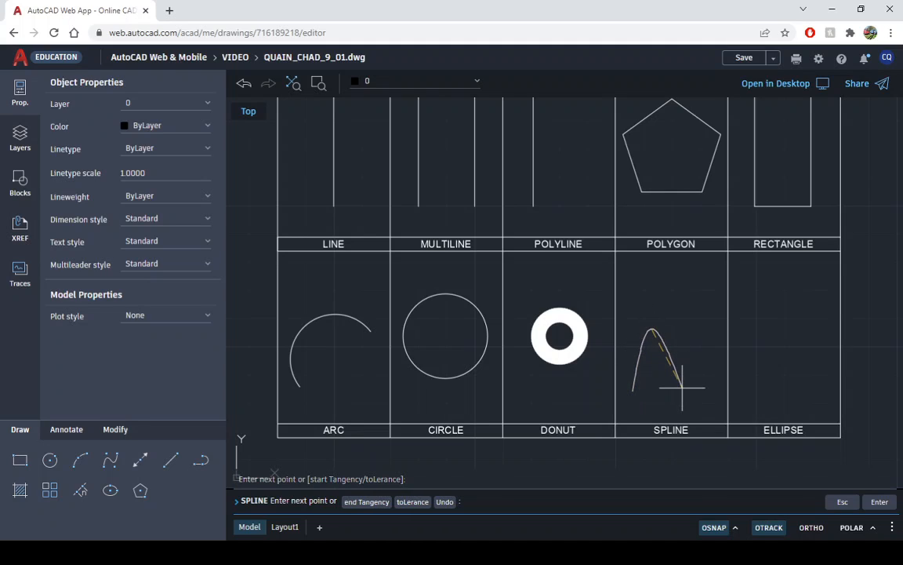
click(684, 386)
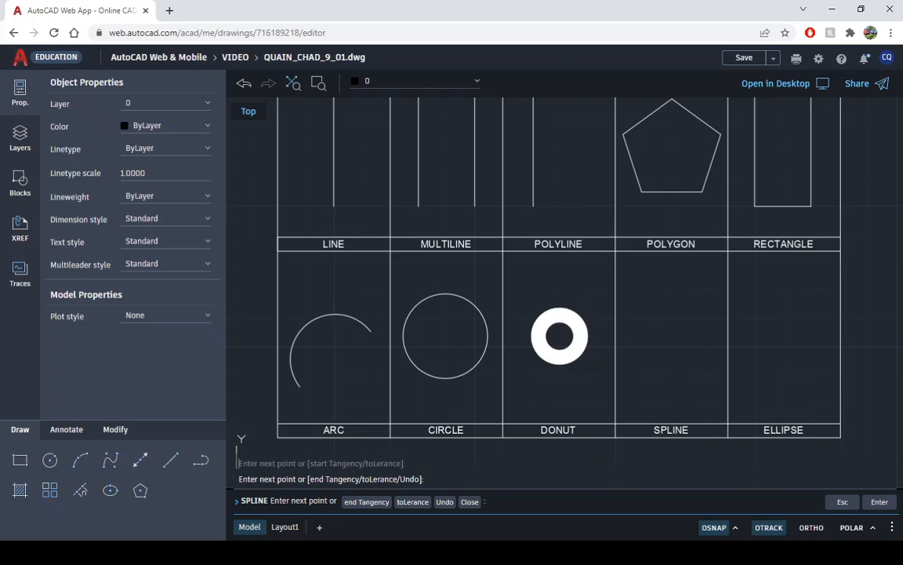
click(694, 278)
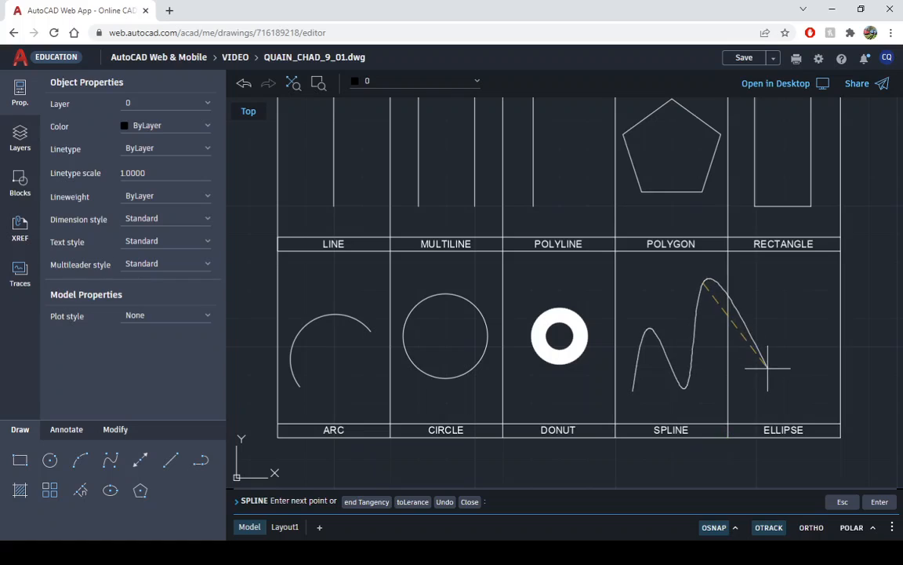
click(878, 503)
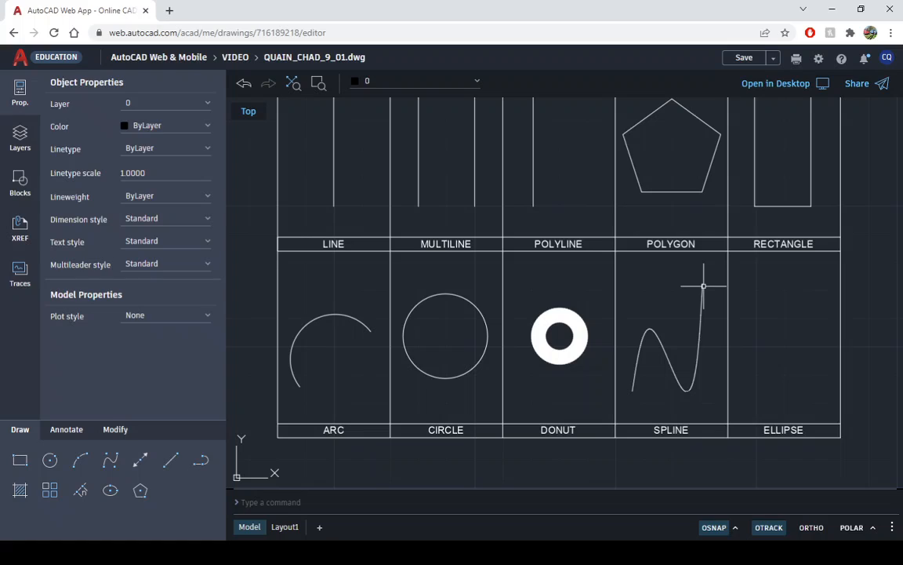
- Draw a vertical ellipse in the ELLIPSE cell with Ortho on, using a 2.5 long axis and a distance of 0.5 to the other axis
click(110, 491)
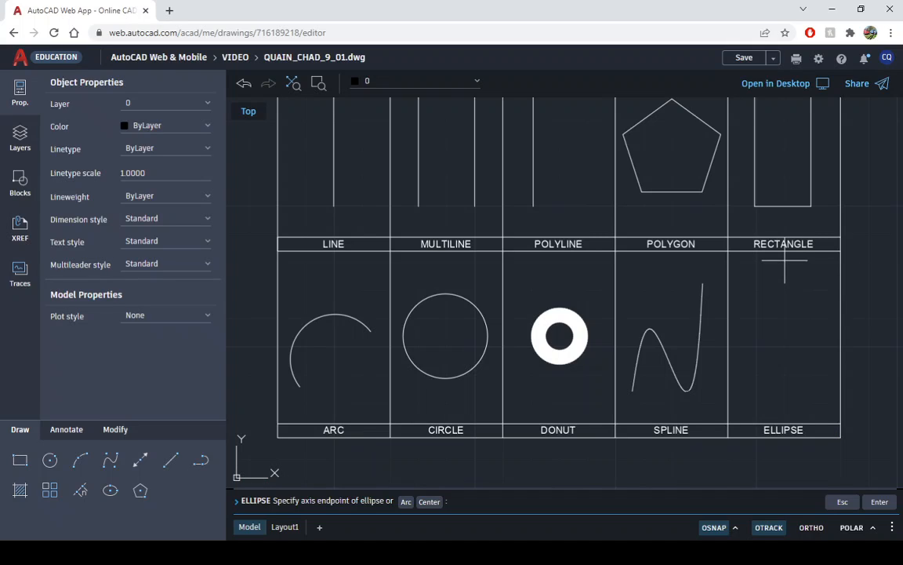
click(784, 260)
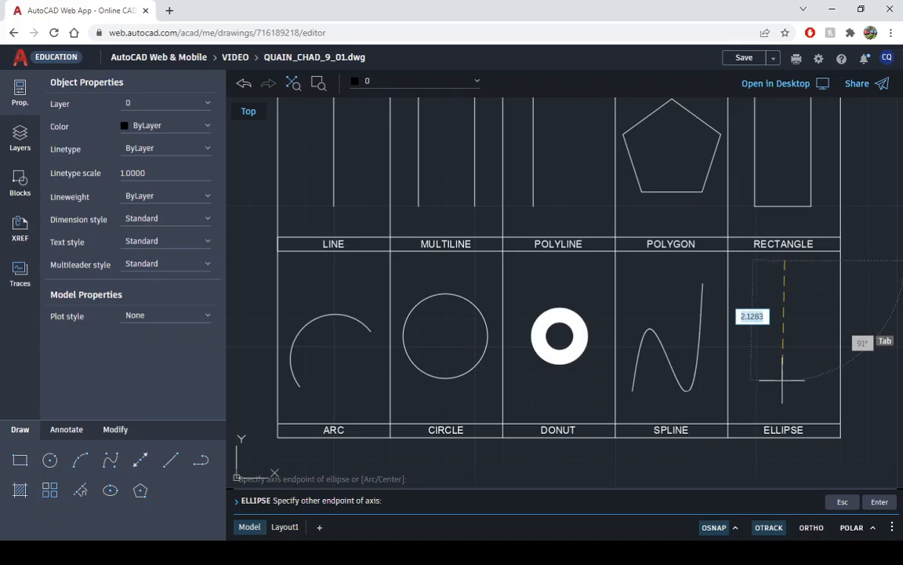
click(811, 527)
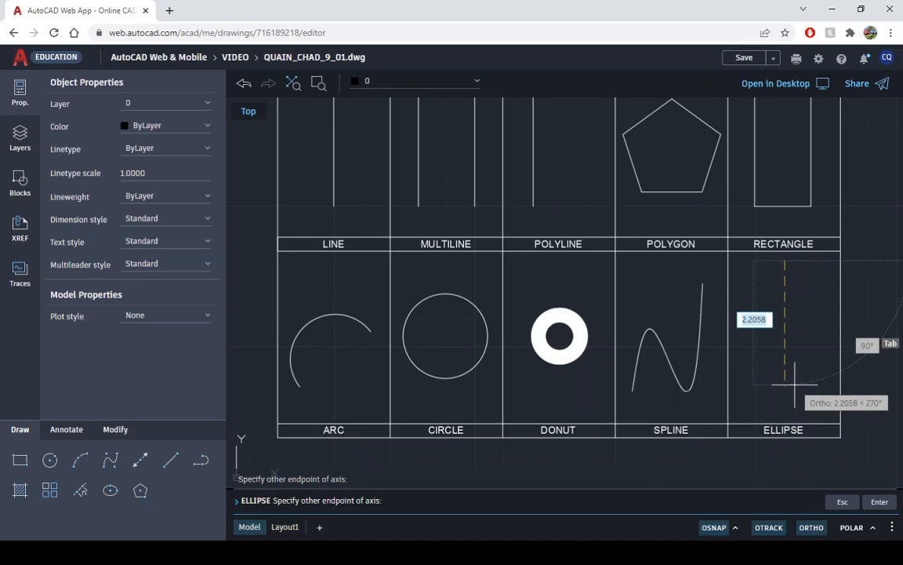
text(2.5)
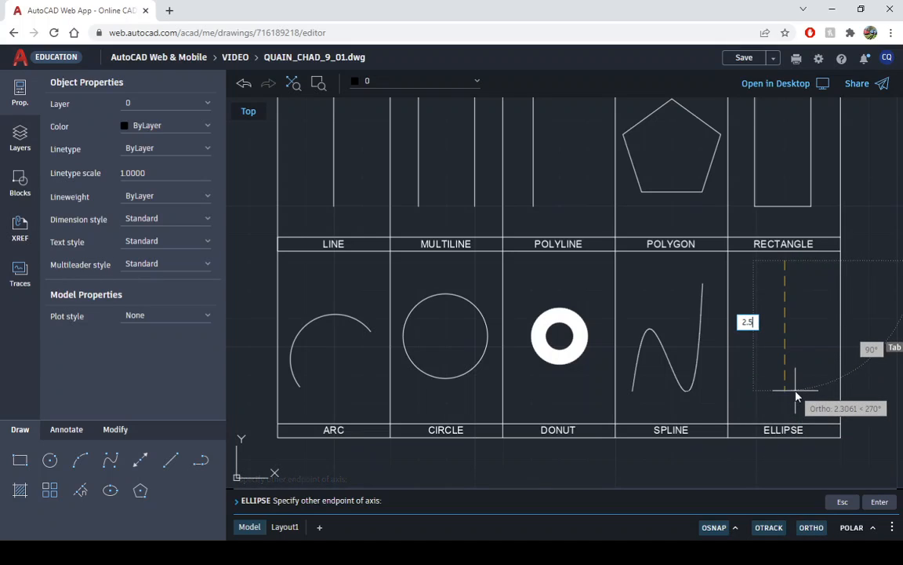
key(Return)
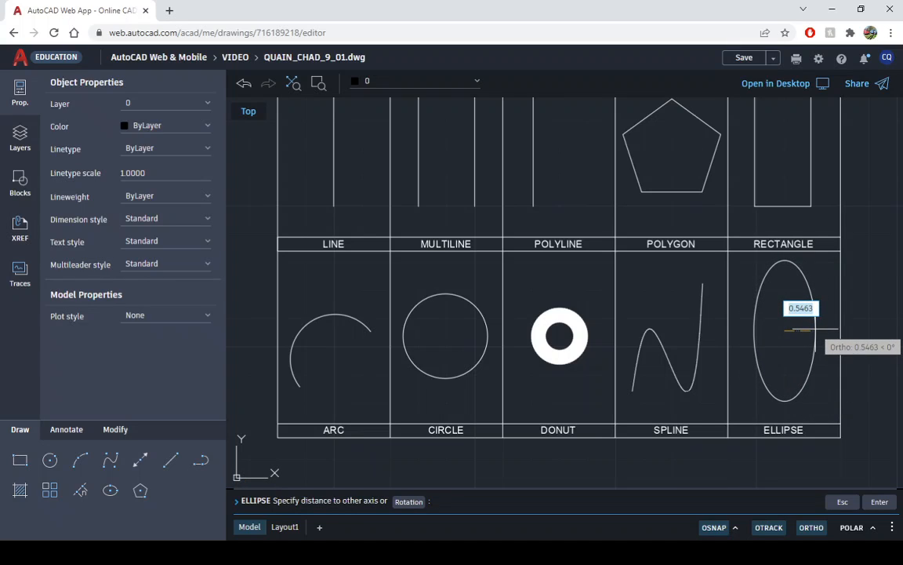
text(.5)
key(Return)
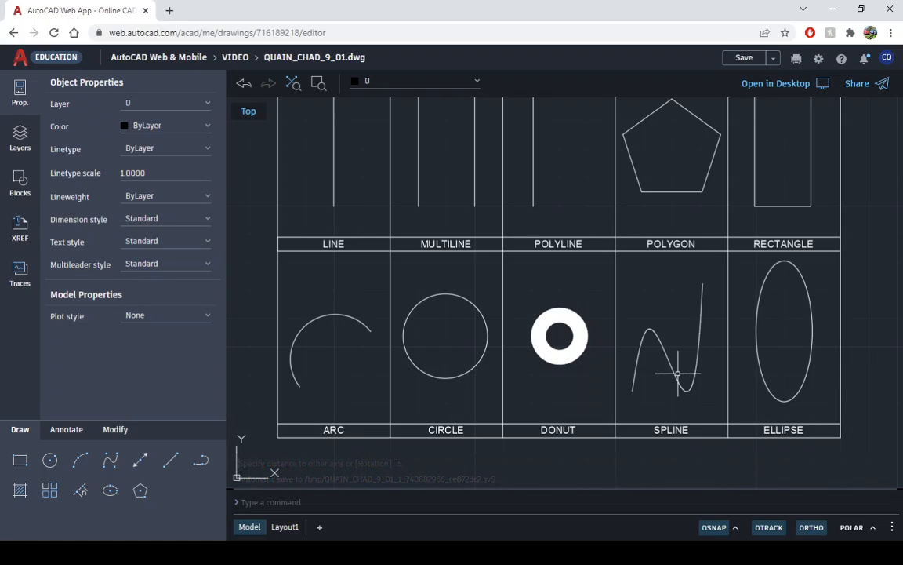
- Save the drawing and fit all ten cells in the view
click(741, 58)
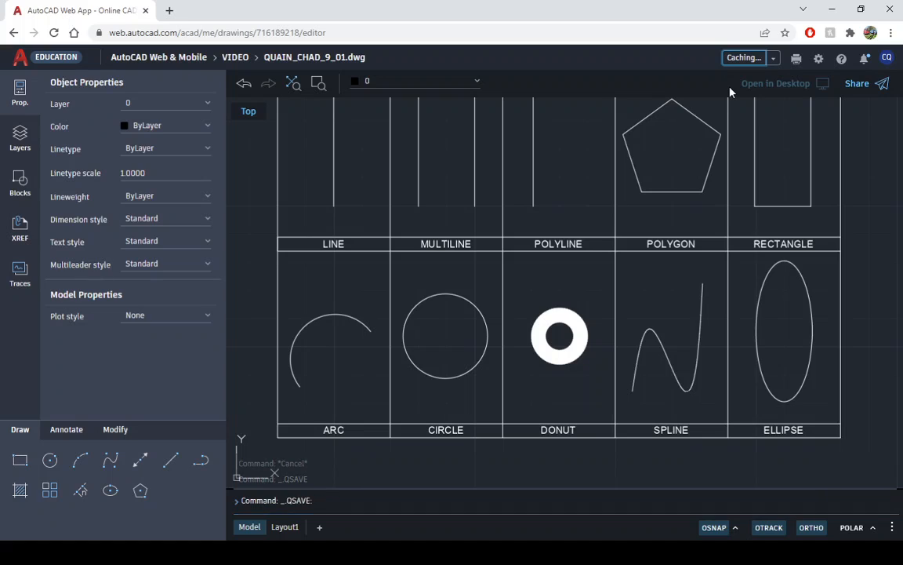
click(297, 84)
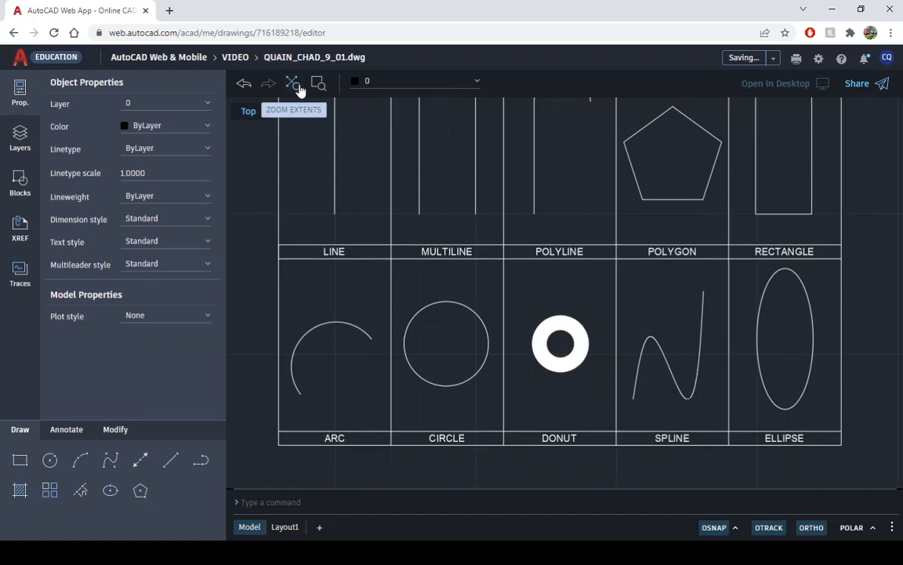
click(743, 63)
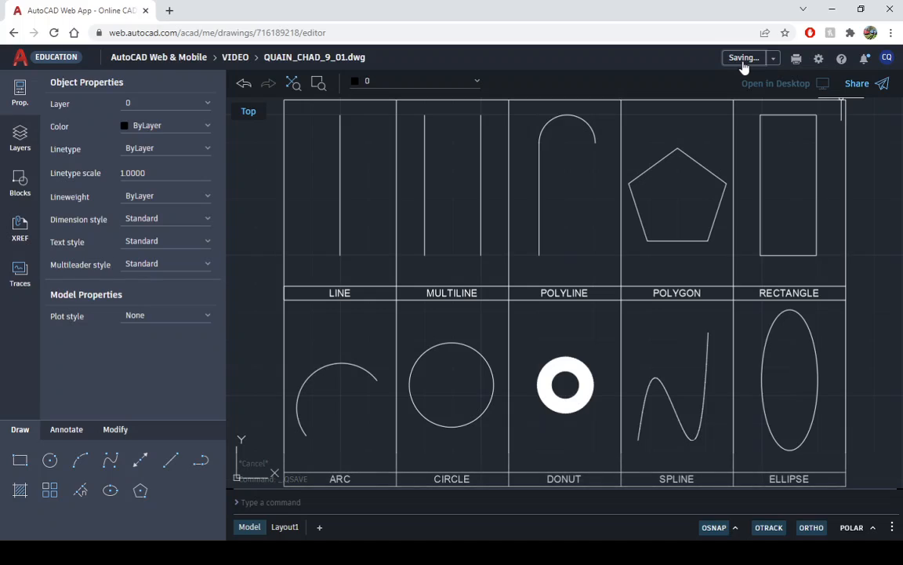
- Examine the completed command cells on the Layout1 sheet, comparing its viewport with model space
click(286, 531)
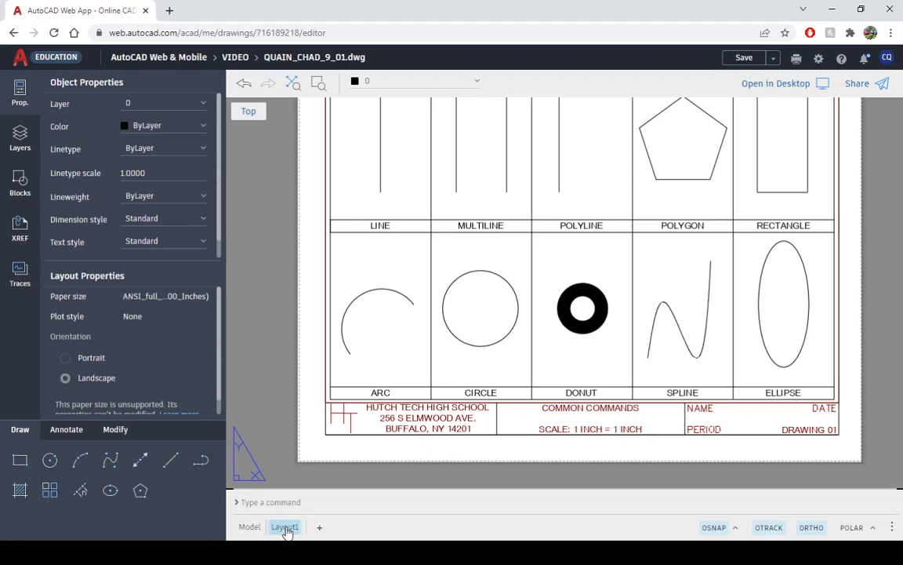
click(291, 87)
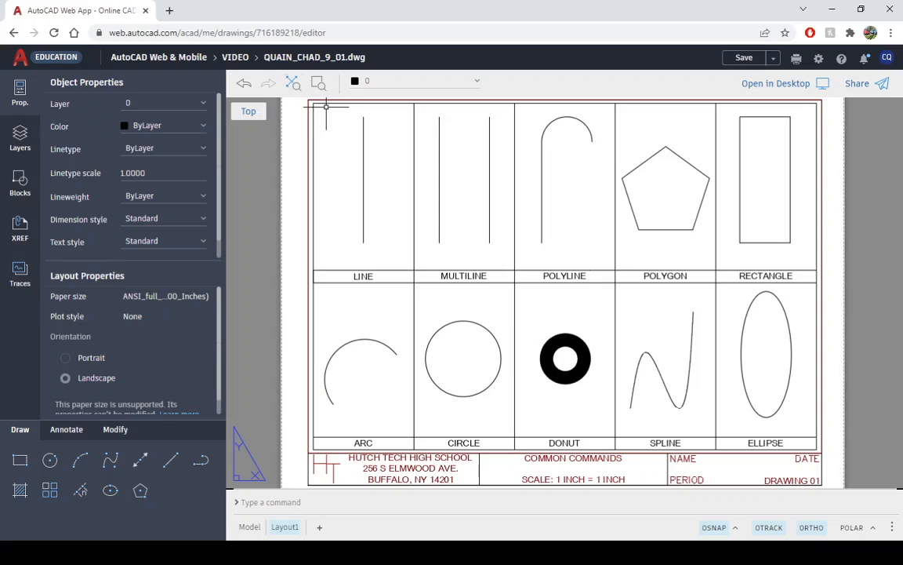
click(309, 359)
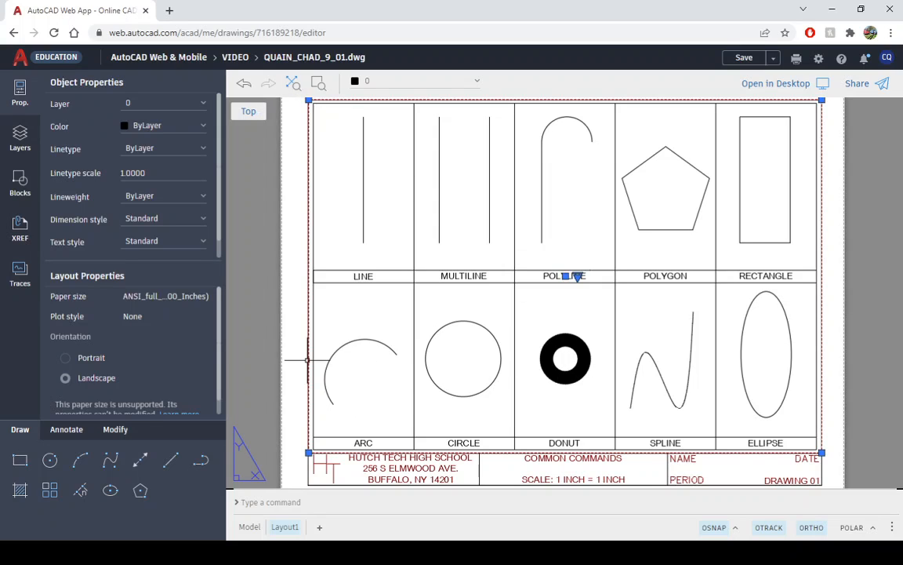
key(Escape)
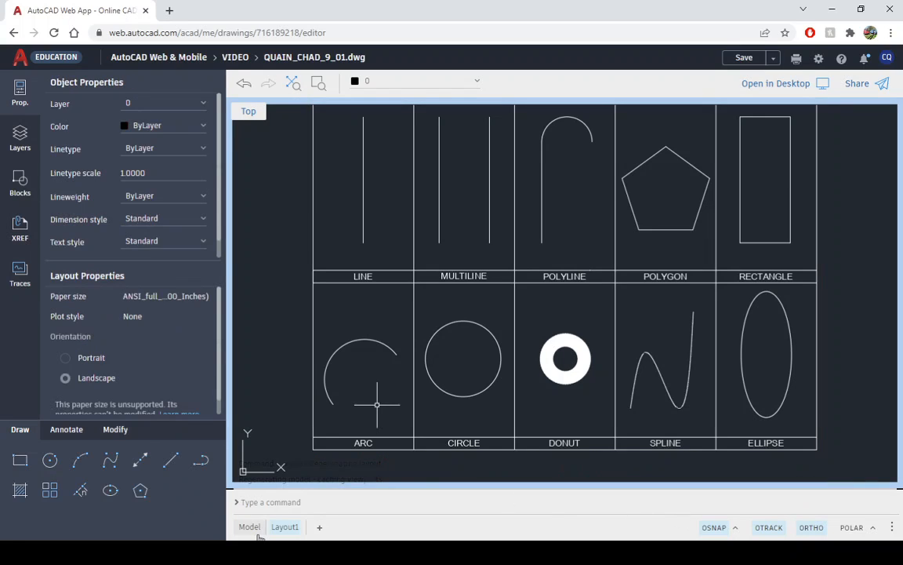
click(249, 527)
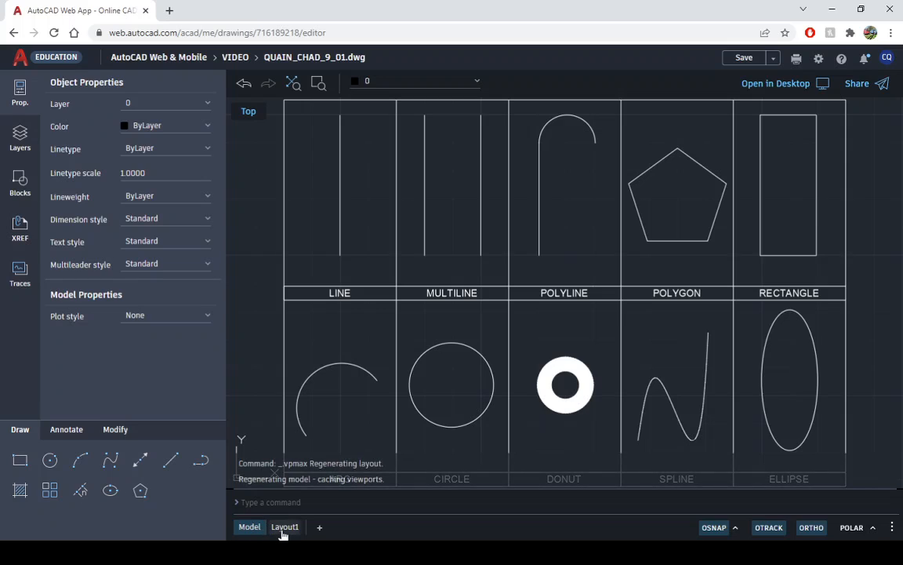
click(284, 527)
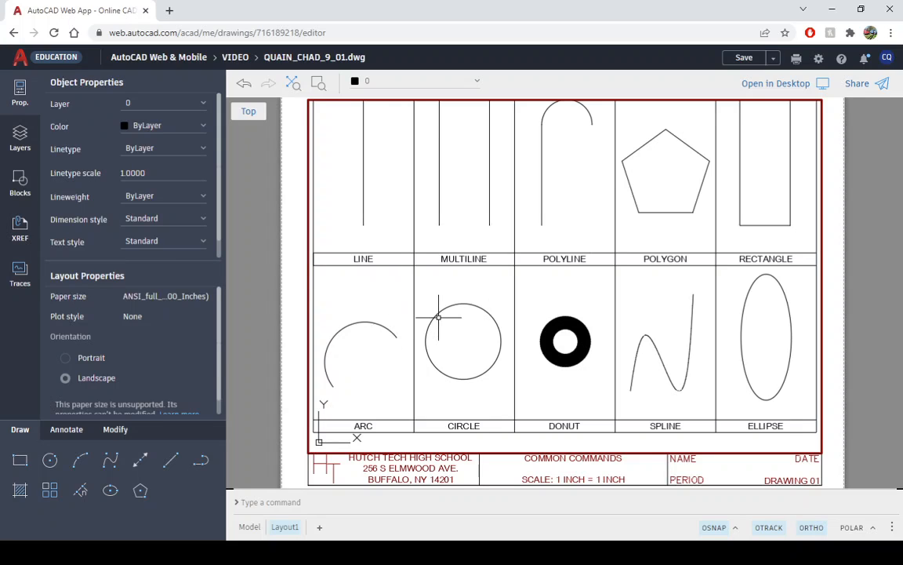
- Fit all ten command cells inside the Layout1 viewport with Zoom Extents and return to paper space
scroll(438, 316, down, 3)
scroll(439, 318, up, 2)
scroll(439, 318, down, 2)
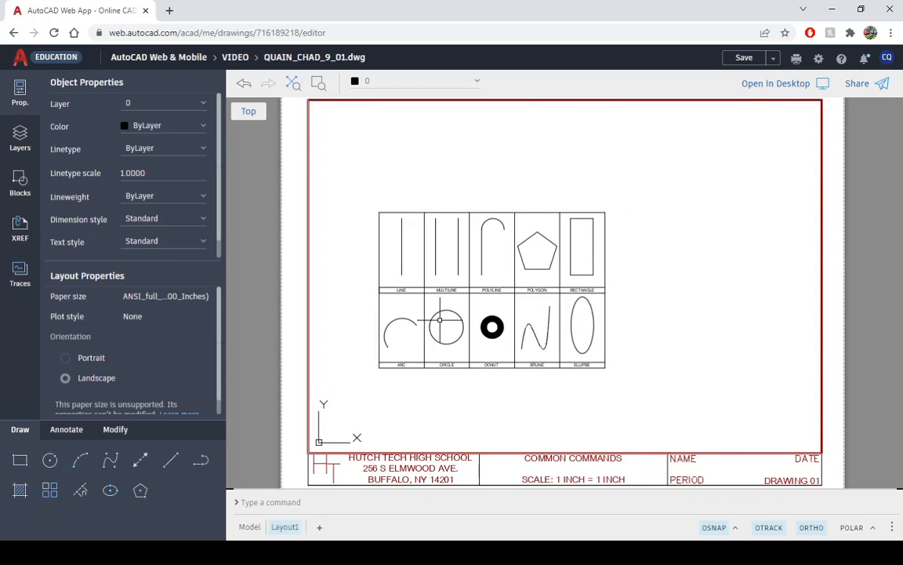
scroll(440, 318, up, 3)
mouse_move(450, 307)
middle_down()
mouse_move(486, 307)
mouse_move(510, 321)
mouse_move(505, 307)
middle_up()
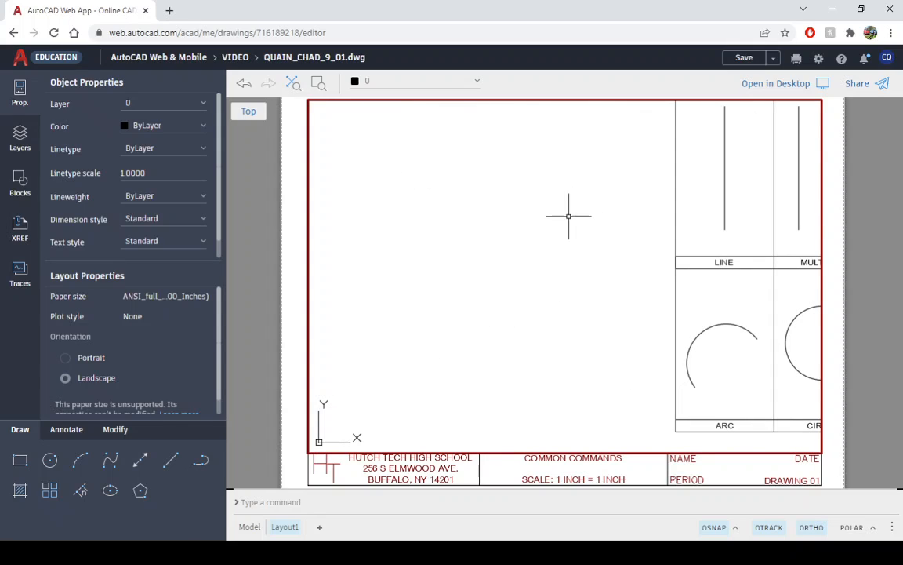
click(291, 84)
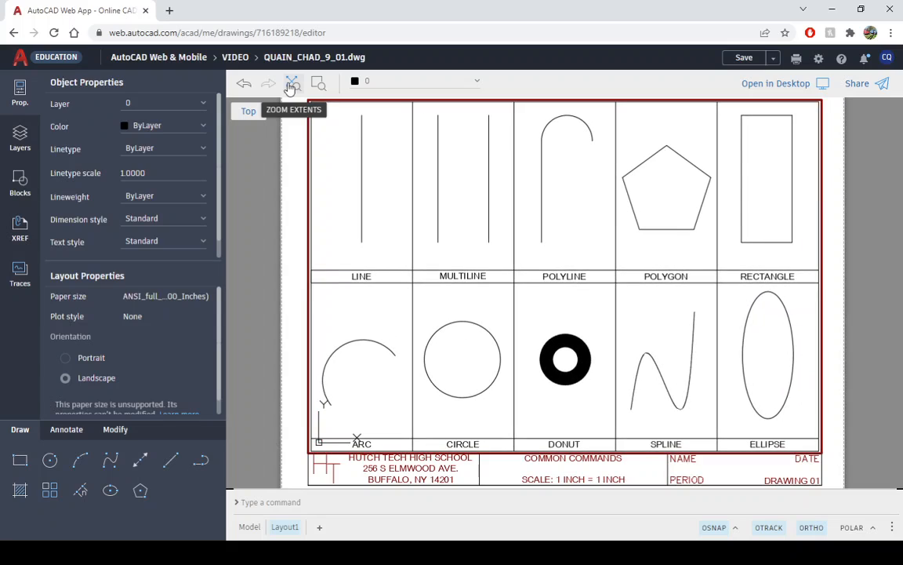
double_click(253, 214)
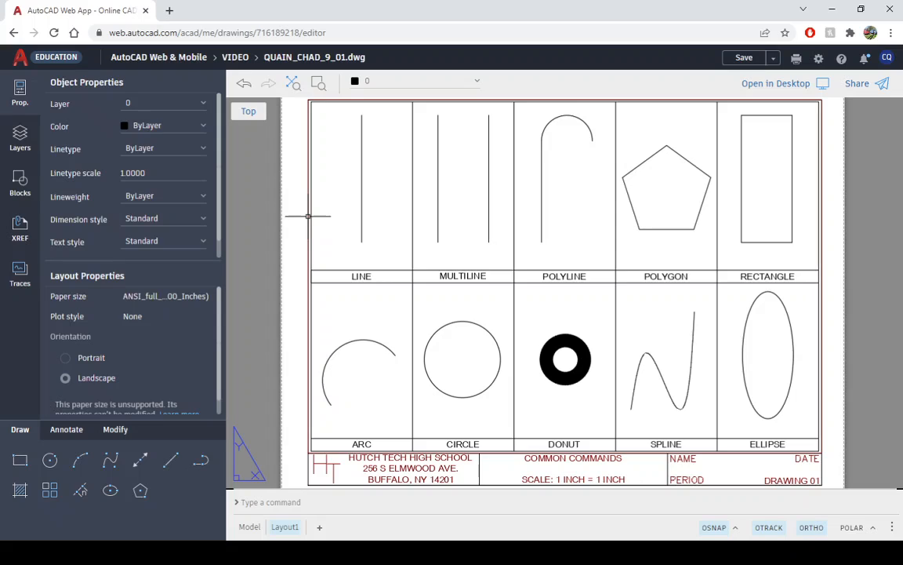
- Open the school name and address text in the title block for editing and close the editor
click(398, 468)
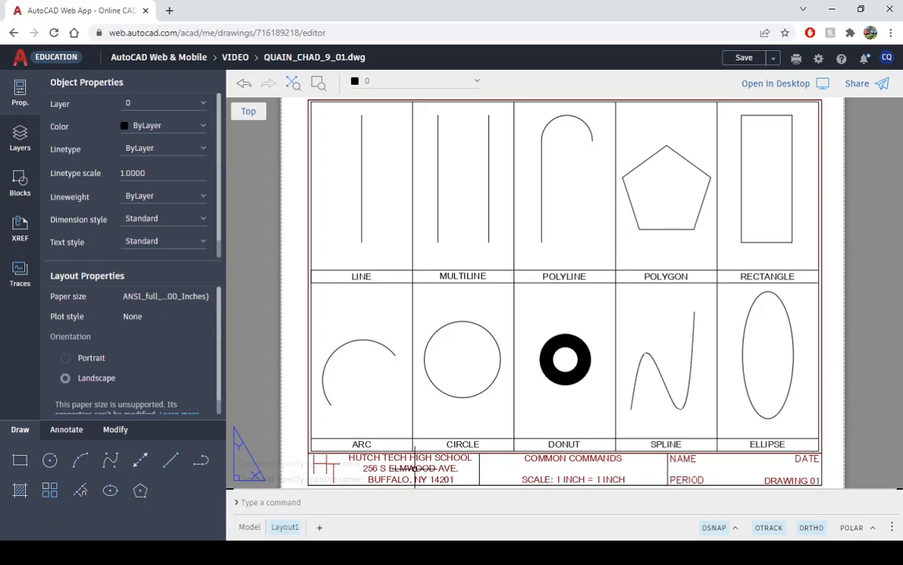
double_click(414, 468)
double_click(415, 468)
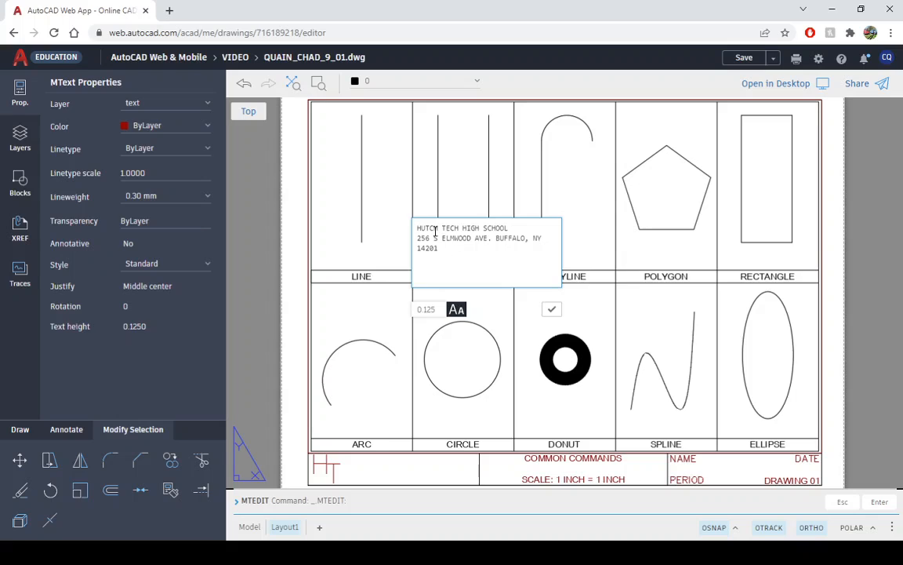
click(551, 309)
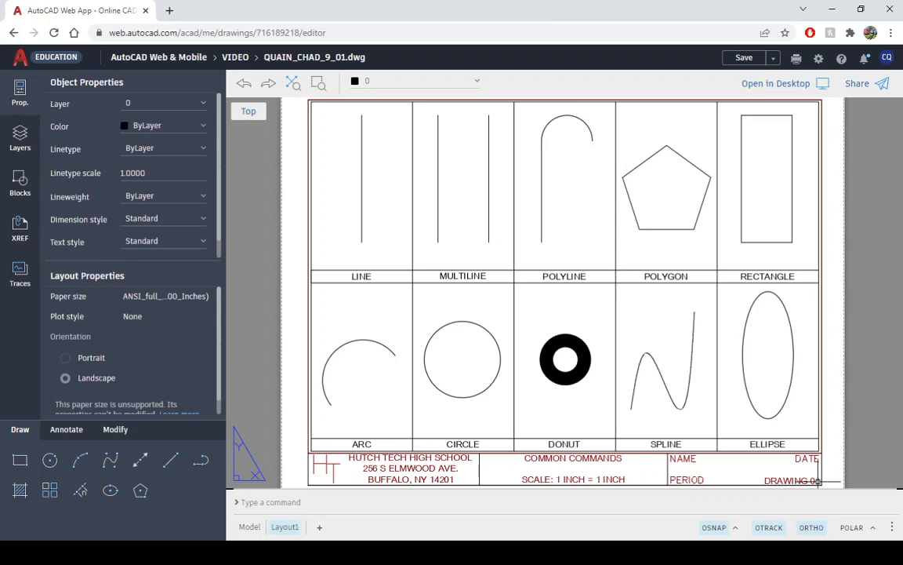
- Save the drawing and capture a screen snip of the whole Layout1 sheet including the drawing's file name
click(743, 60)
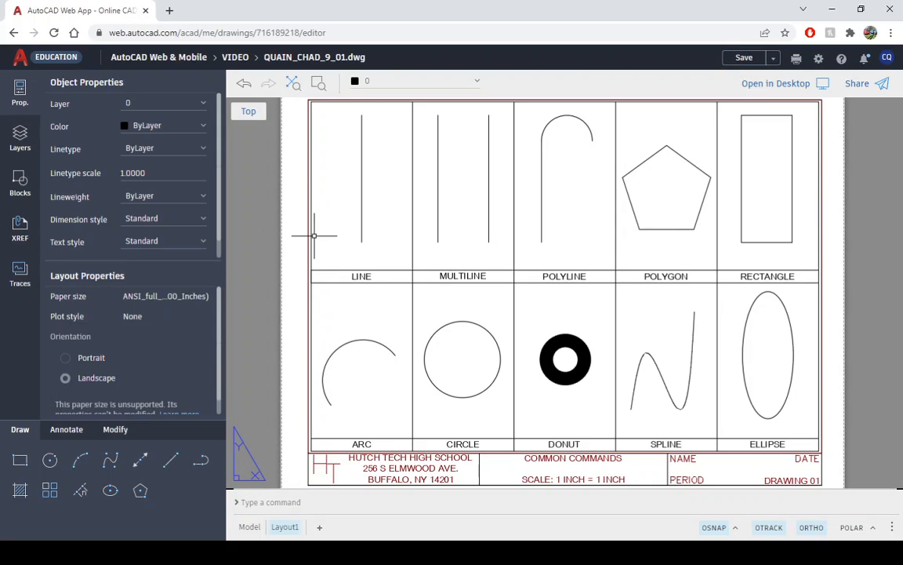
scroll(272, 228, down, 2)
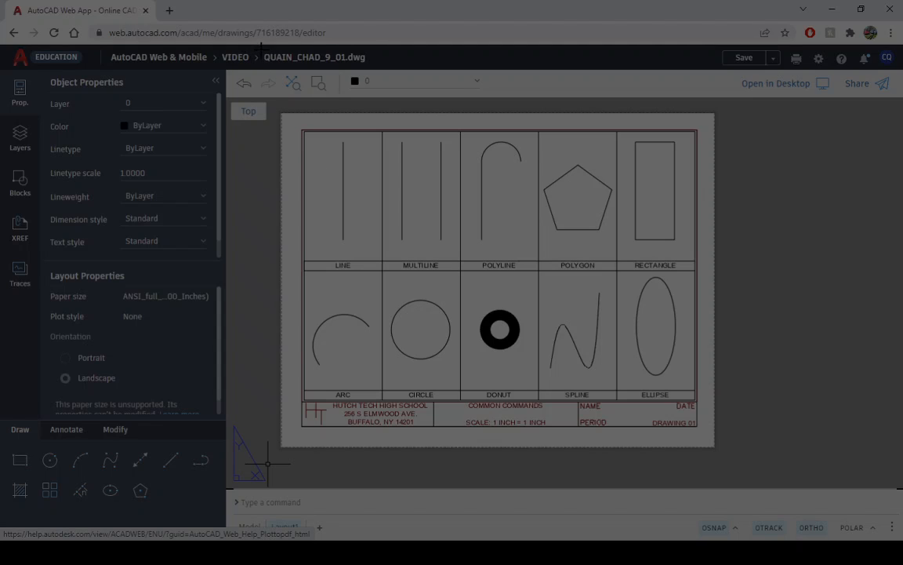
drag(261, 49, 727, 459)
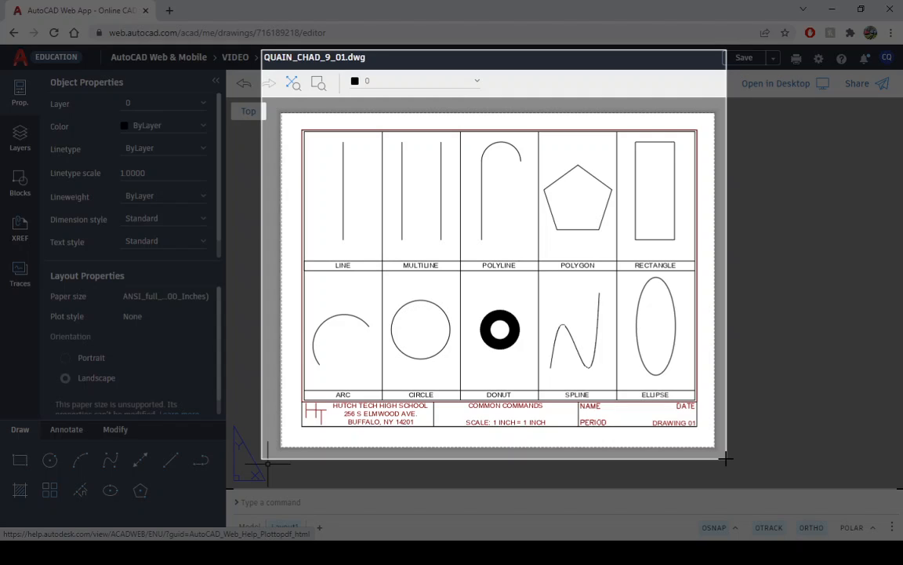
drag(726, 459, 726, 458)
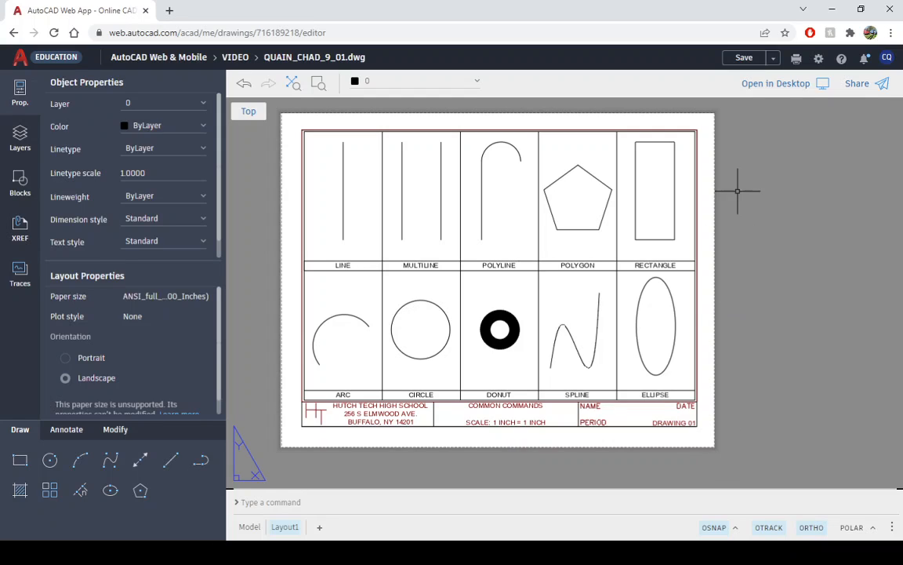
- Plot the current layout to PDF at 1:1 scale and close the notifications
click(797, 62)
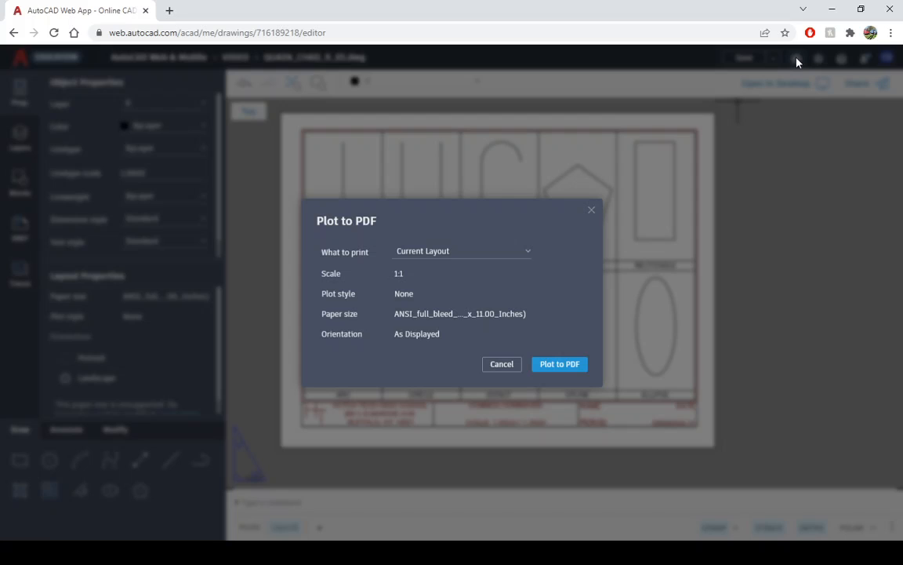
click(560, 365)
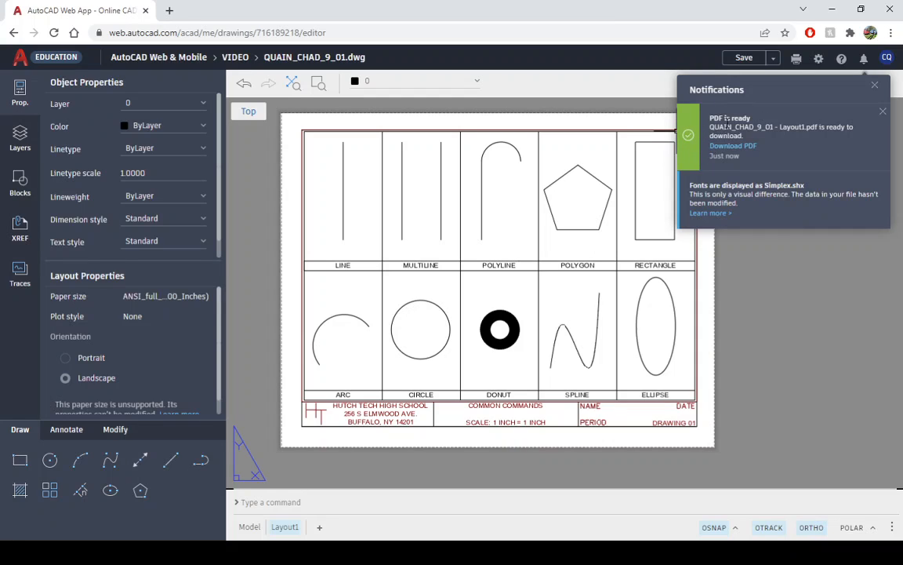
click(875, 87)
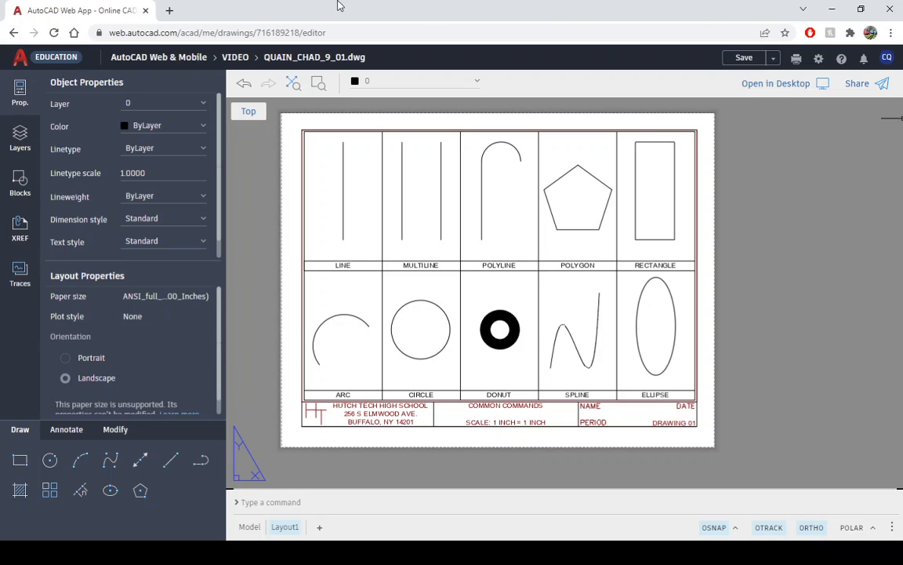
- Examine the Layout1 sheet and the reference PDF in full-screen view, and leave full screen
click(451, 28)
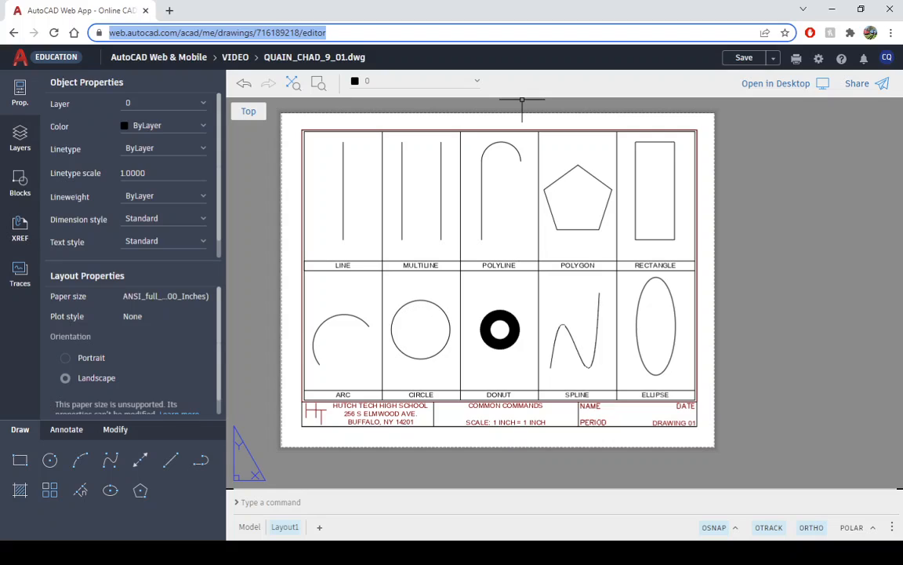
click(891, 33)
click(883, 148)
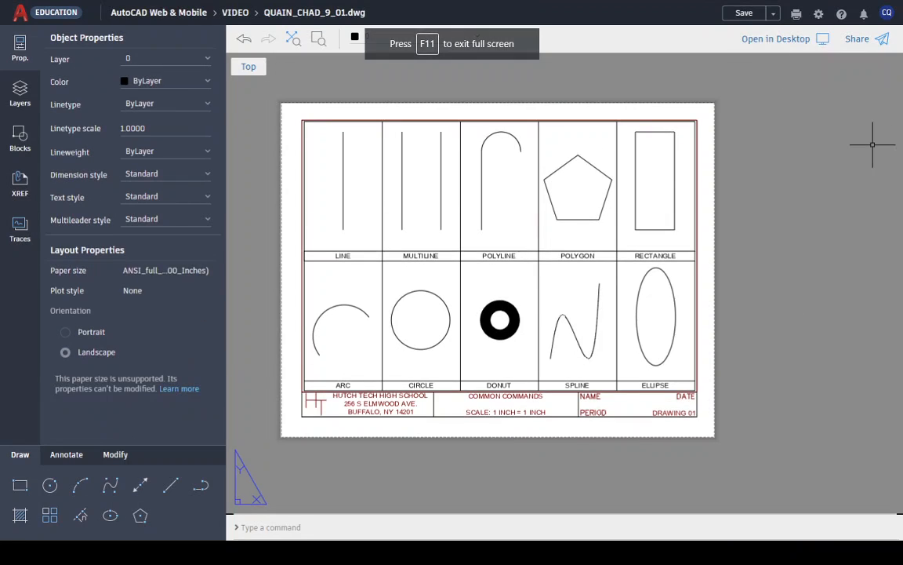
click(453, 44)
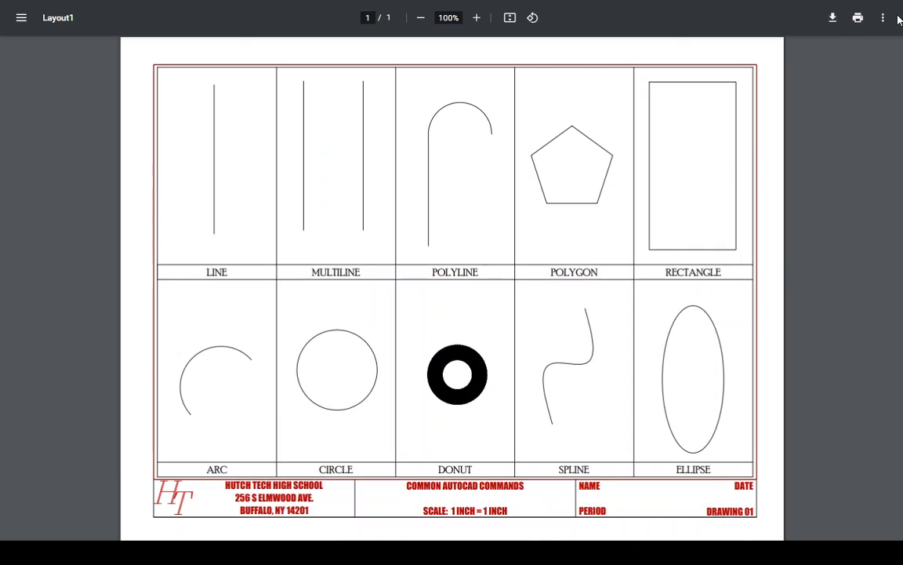
click(452, 43)
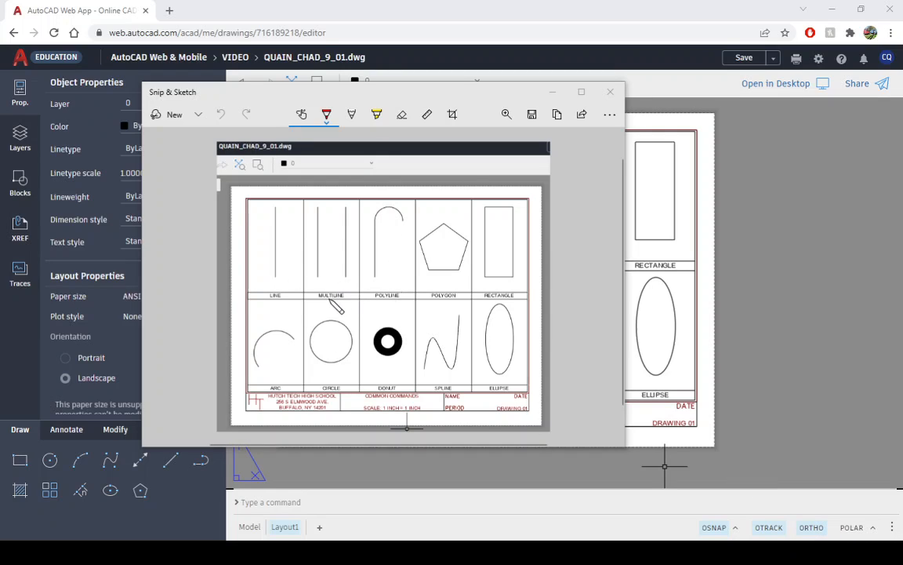
- In Snip & Sketch, save the snip as a JPG in the DDP CAD folder, named with the student's last and first name followed by #_01
click(533, 115)
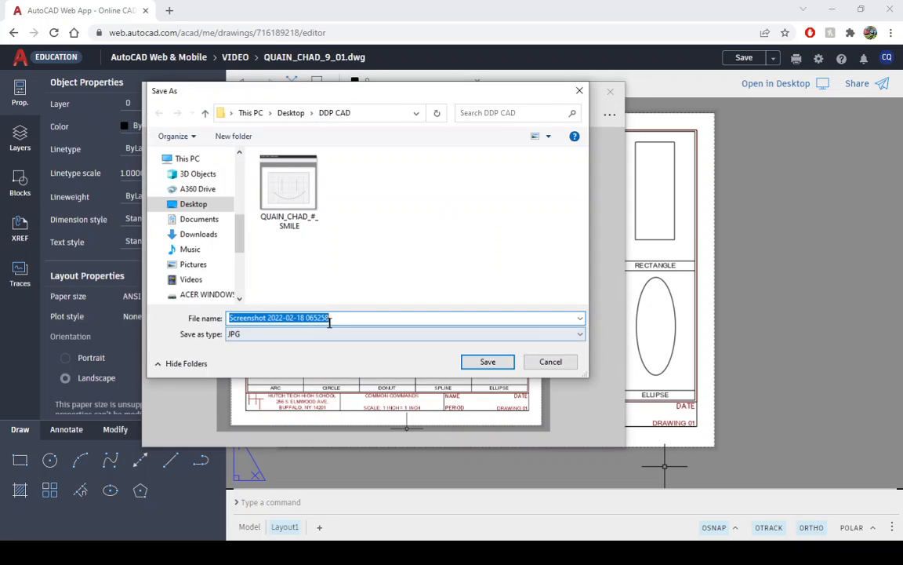
click(289, 188)
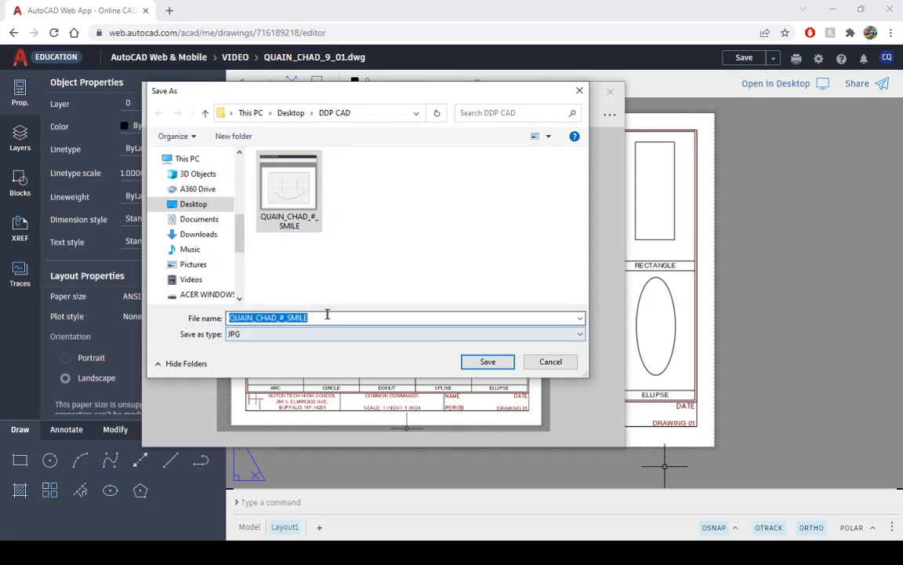
double_click(329, 317)
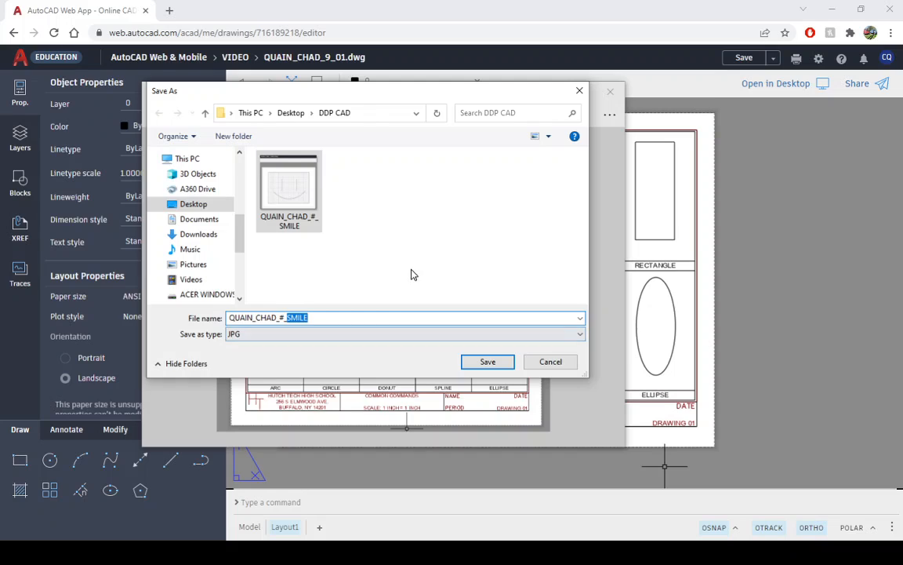
text(01)
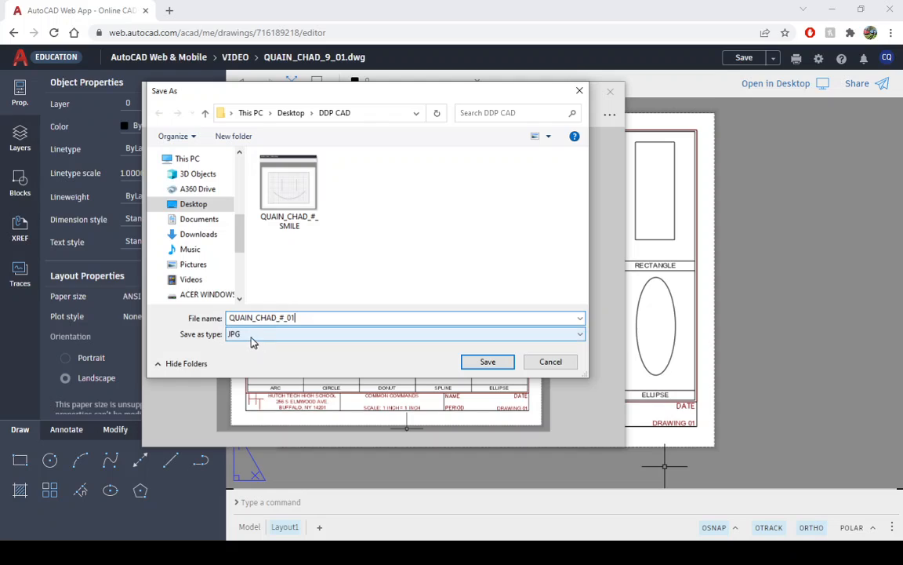
click(488, 362)
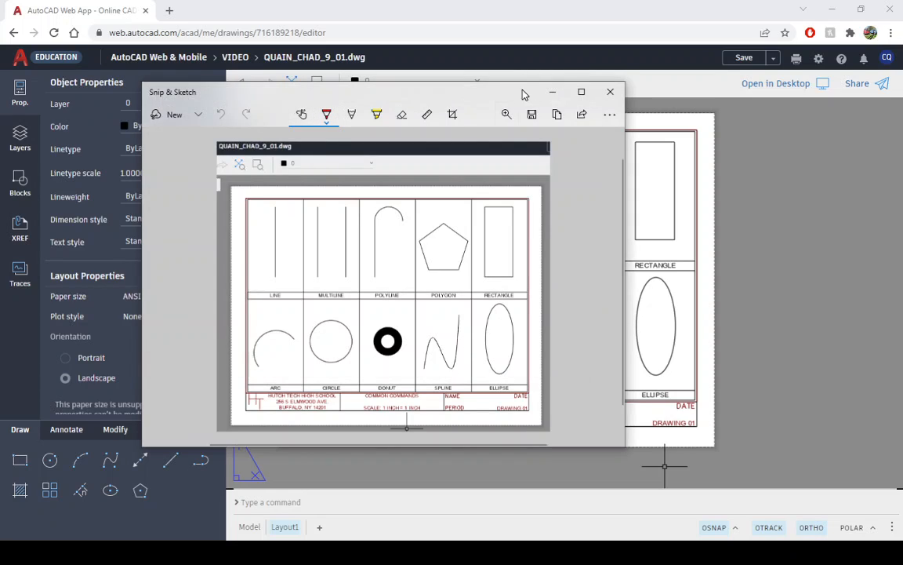